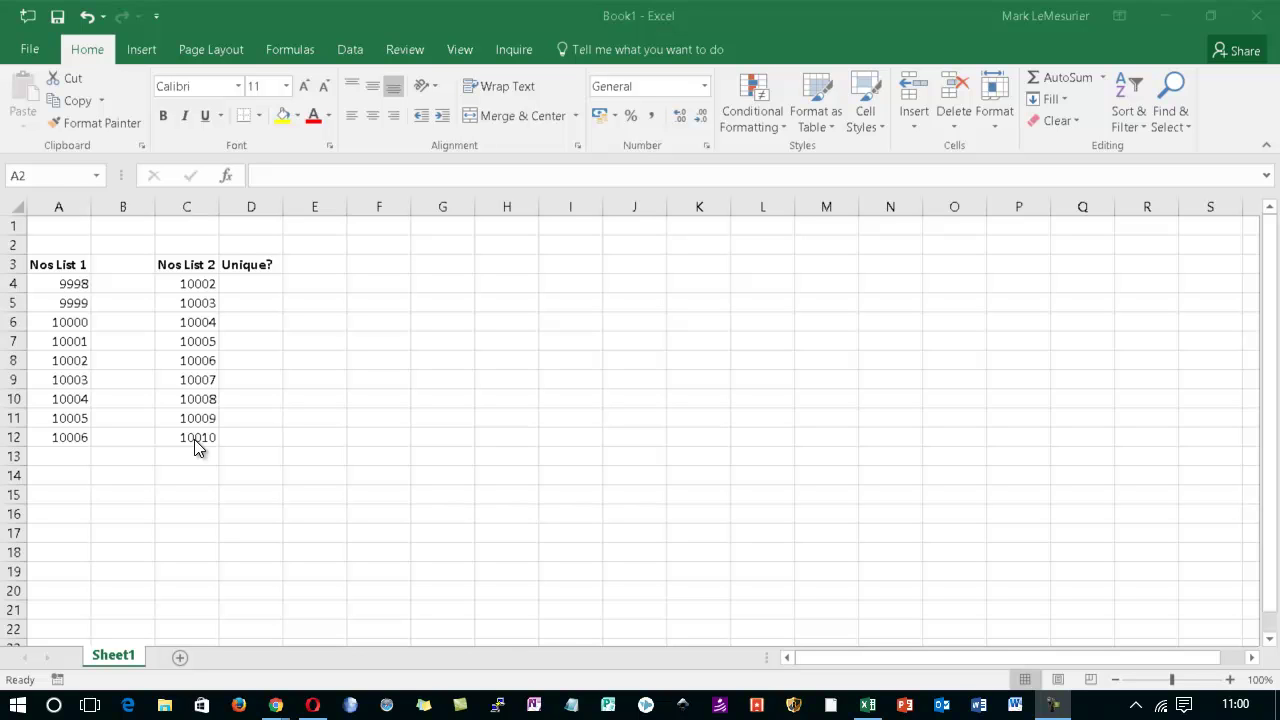
Enter =MATCH(C4,$A$4:$A$12,0) in D4 under the Unique? heading and fill the formula down to D12
left_click(247, 283)
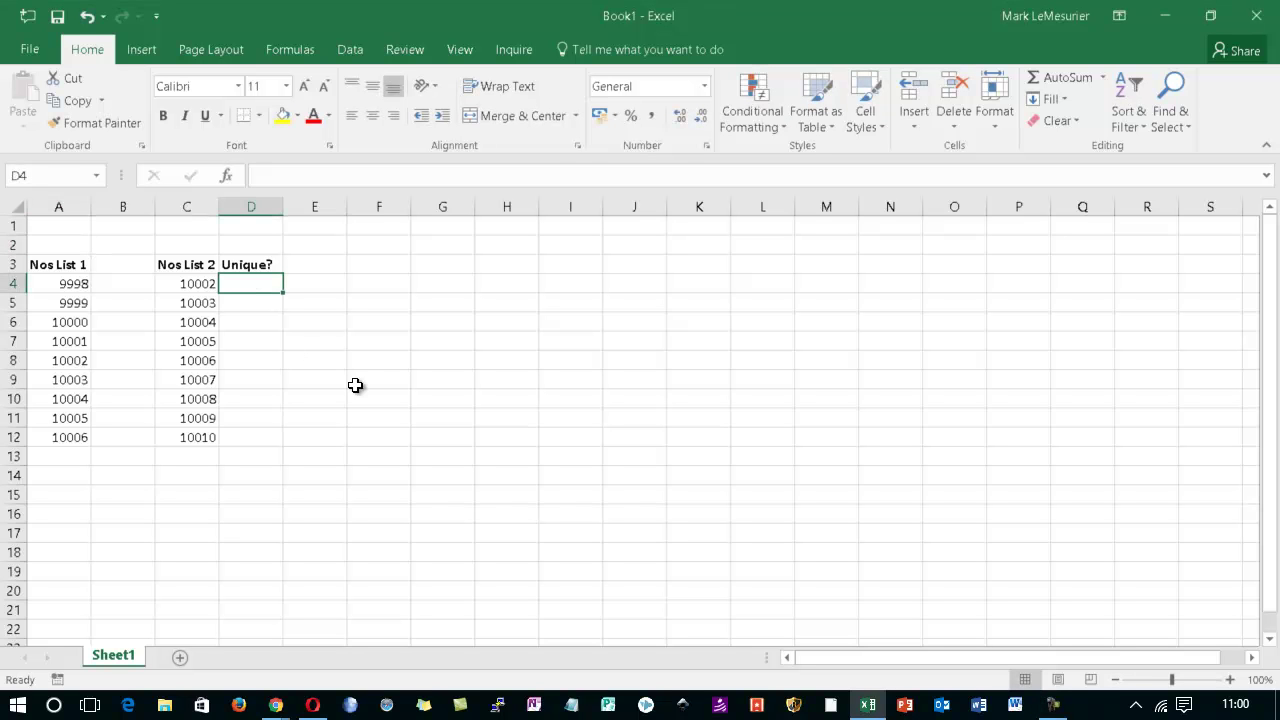
type("=match")
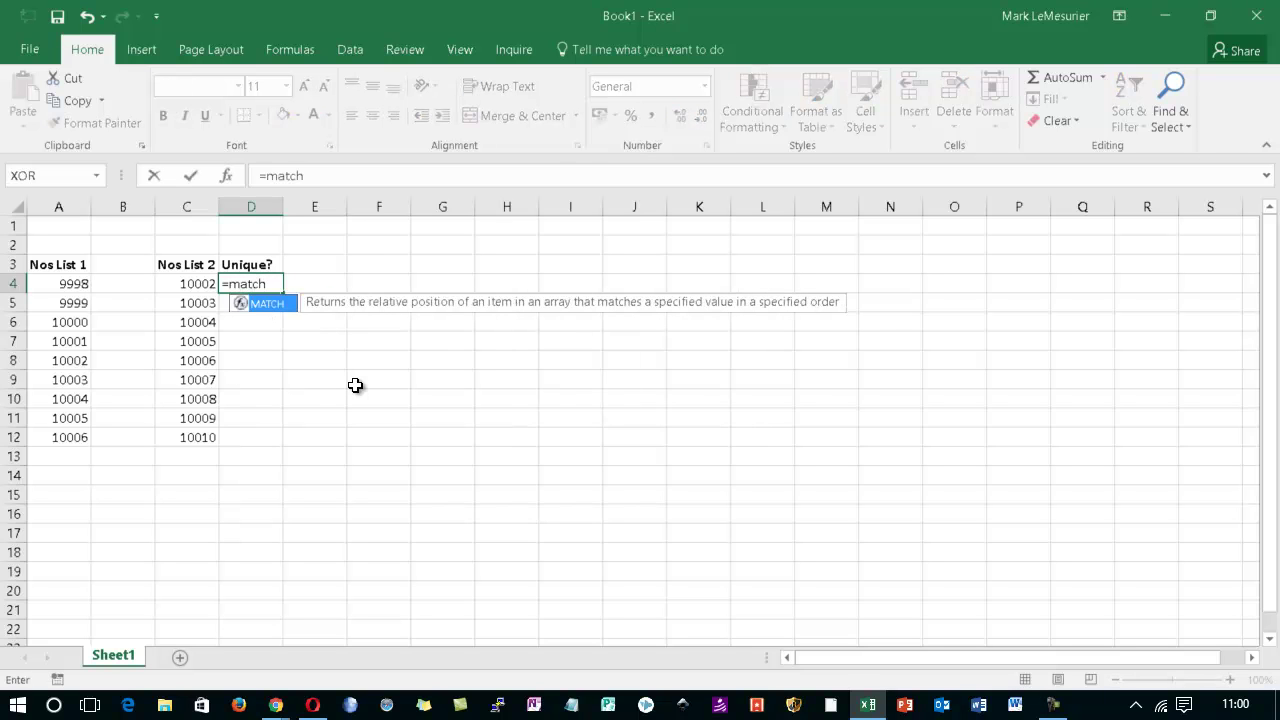
type("(")
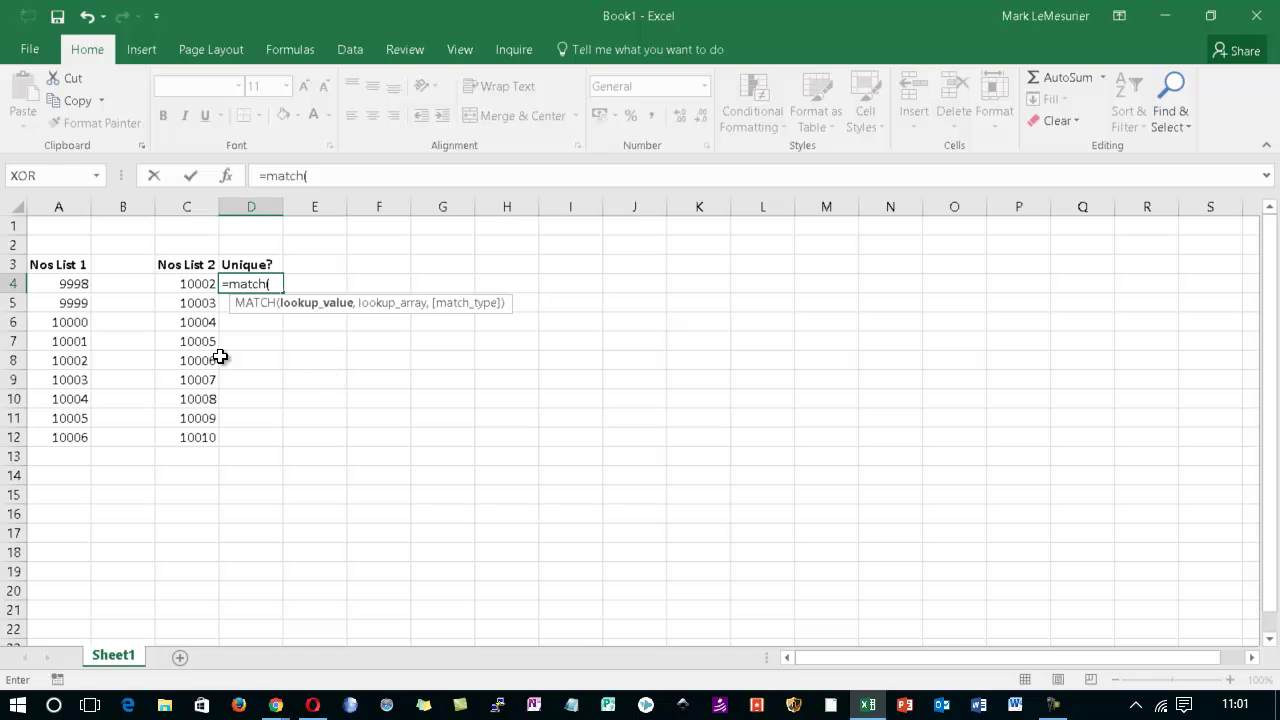
left_click(194, 286)
type(",")
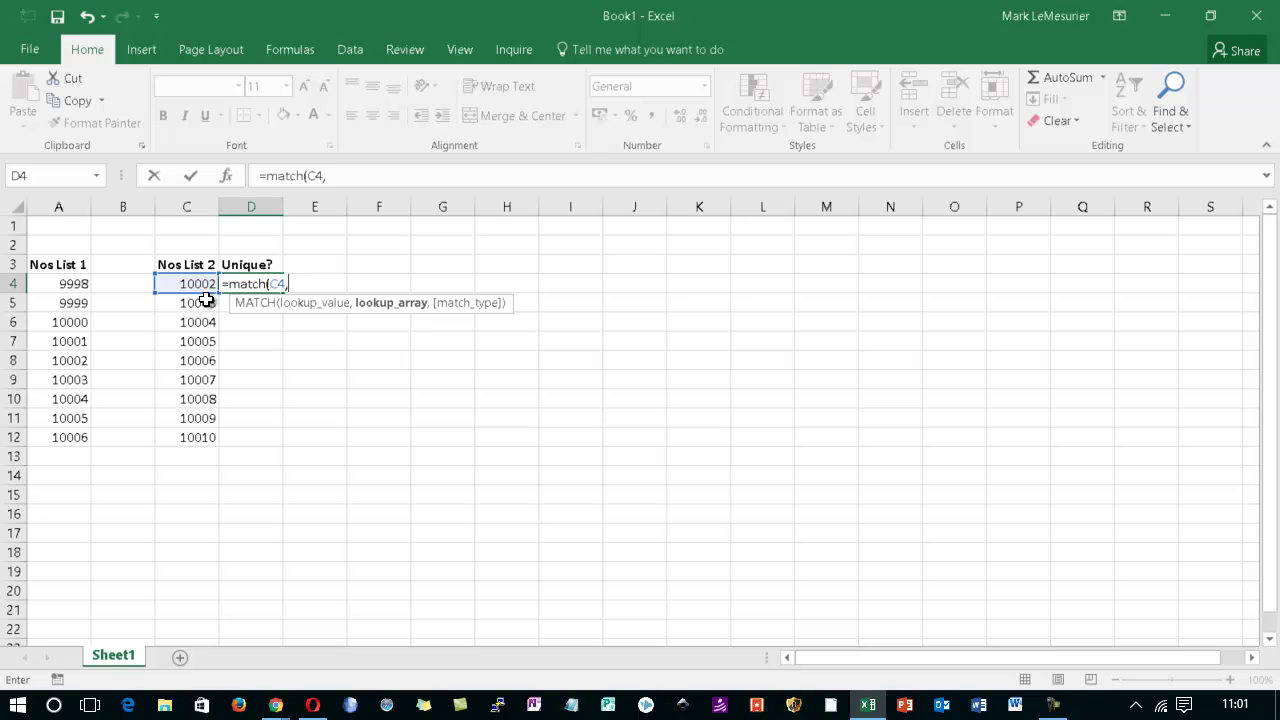
left_click_drag(63, 286, 60, 437)
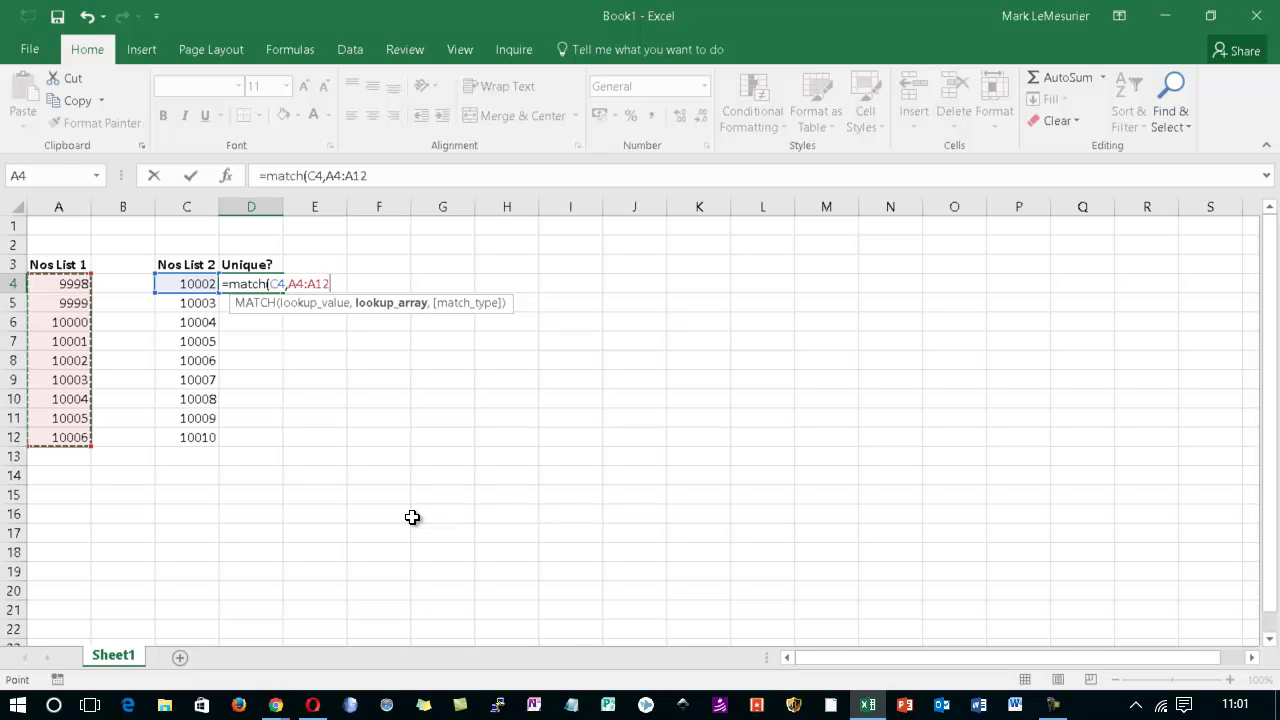
key("F4")
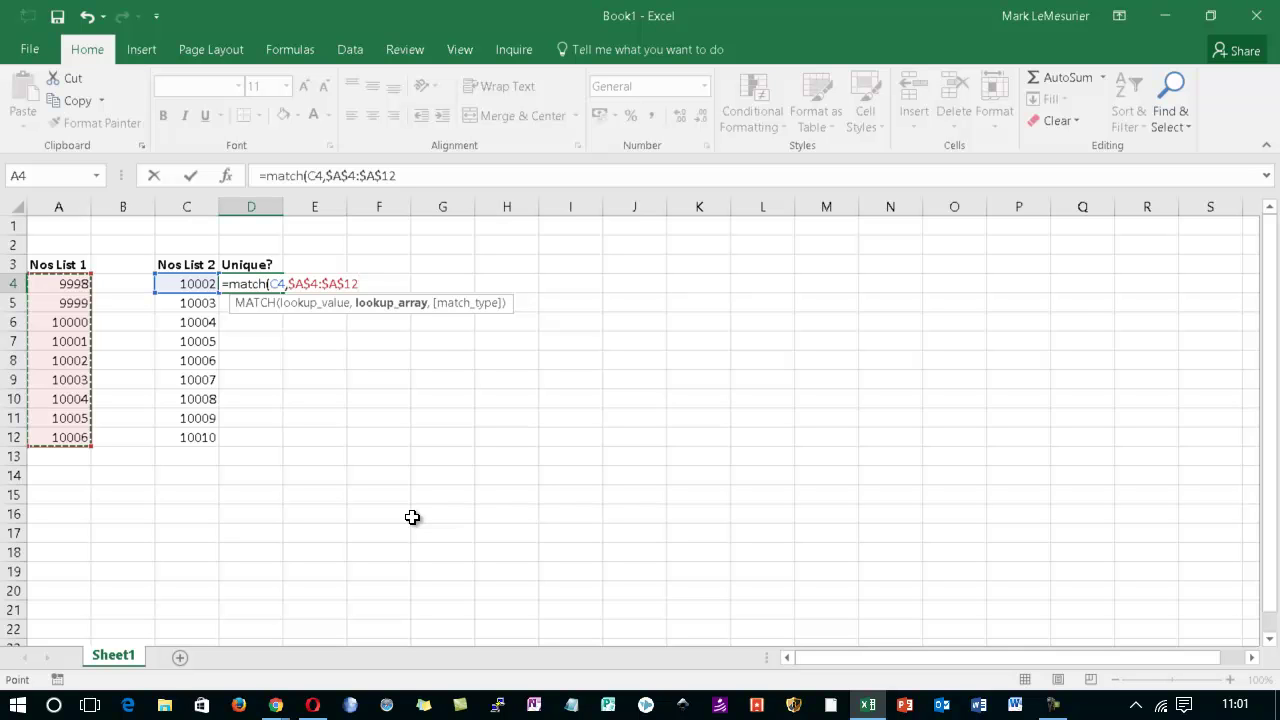
type(",")
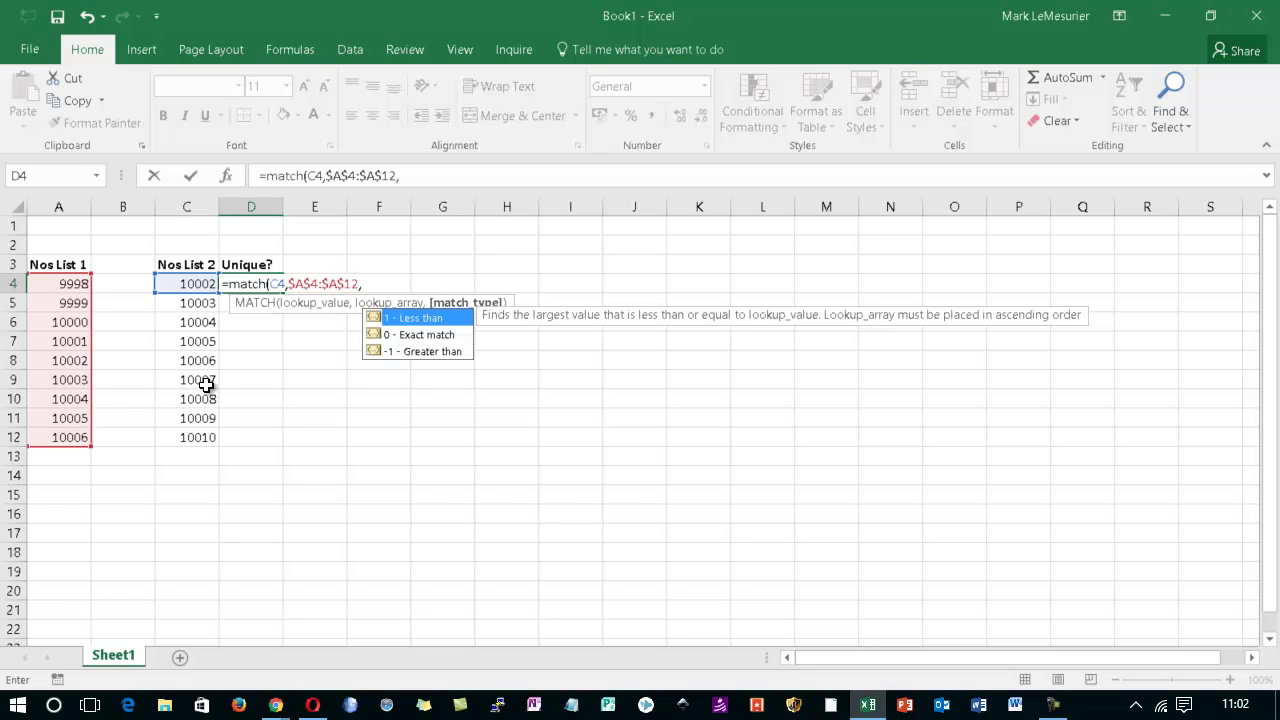
double_click(406, 333)
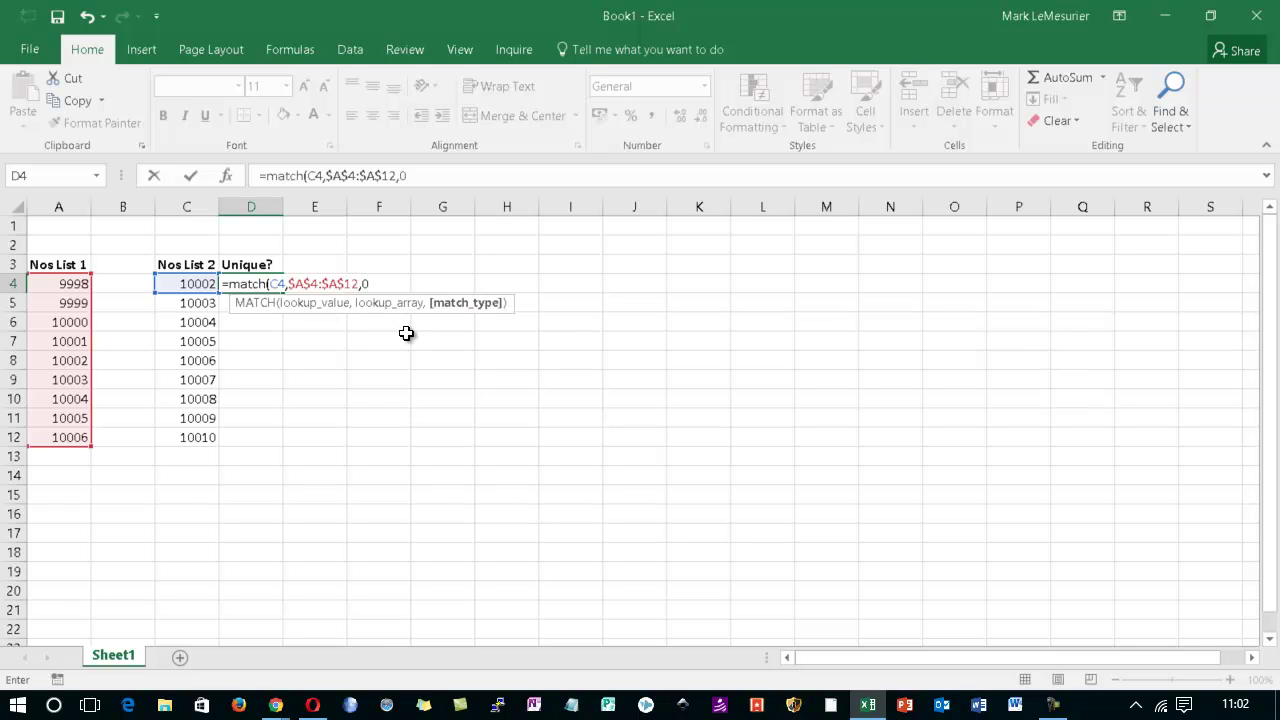
type(")")
key("Return")
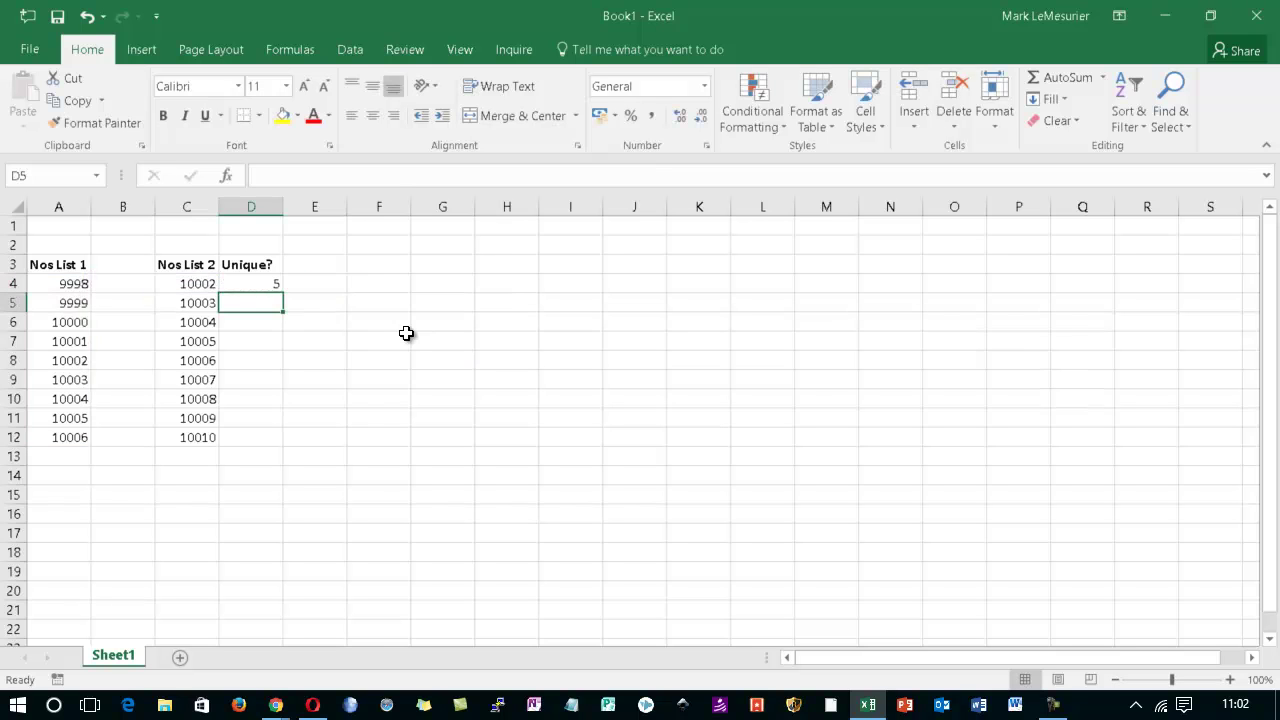
left_click(253, 280)
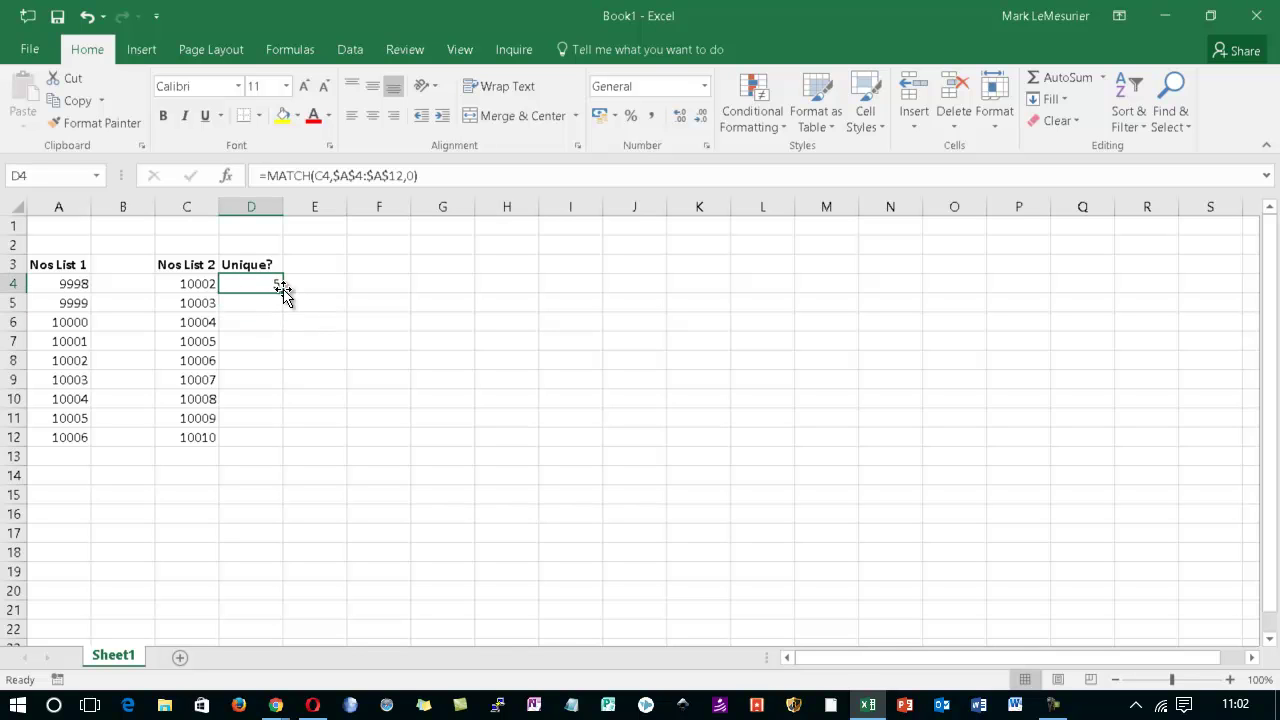
double_click(281, 294)
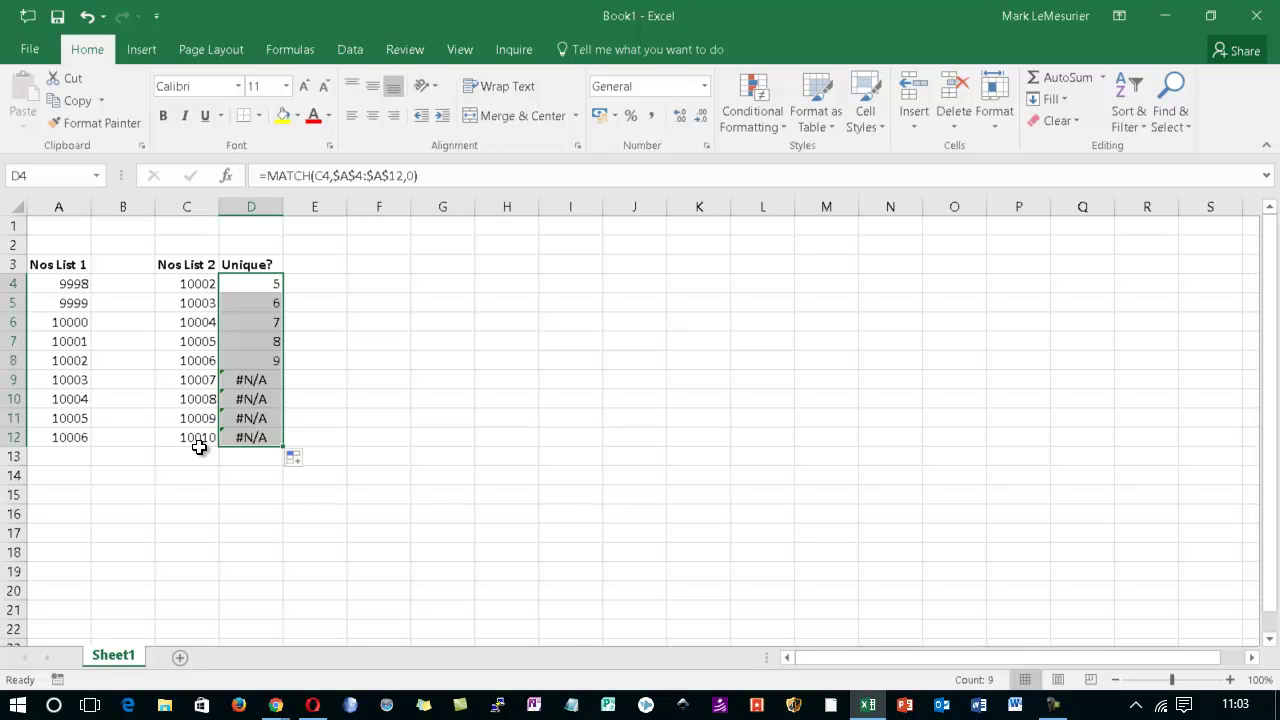
Convert the range C3:D12 into a table with headers
left_click(229, 362)
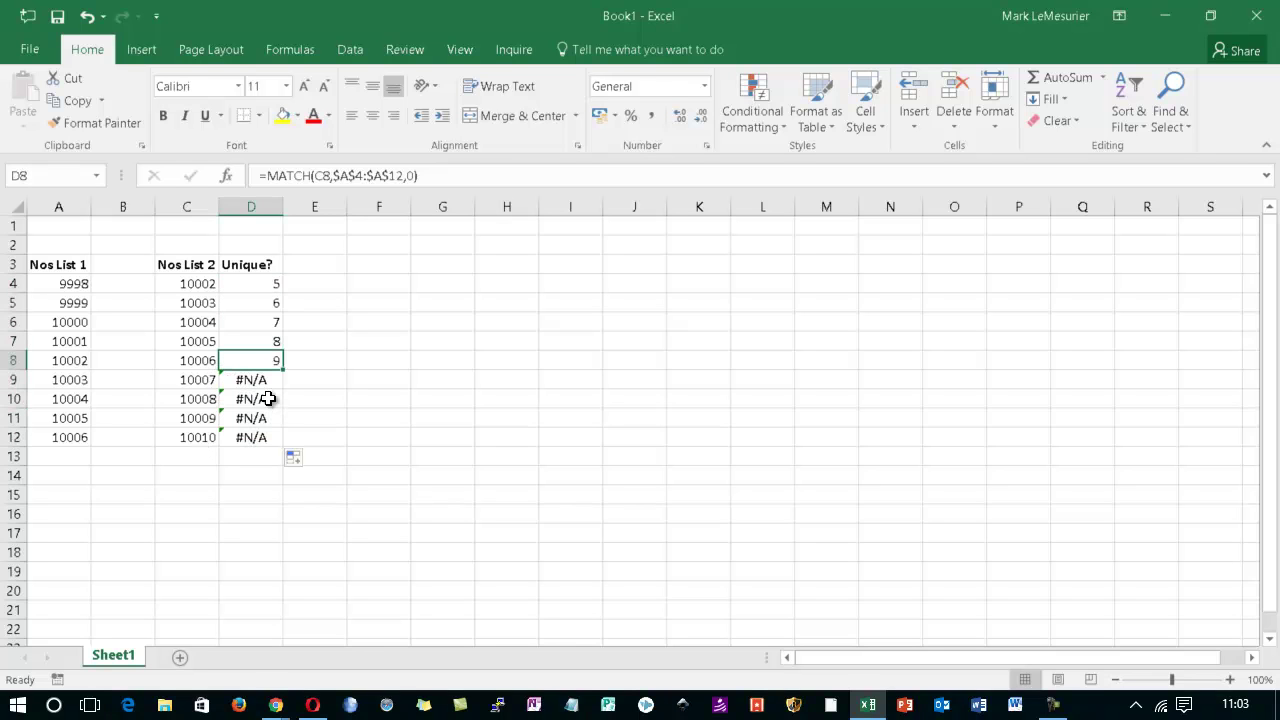
key("ctrl+a")
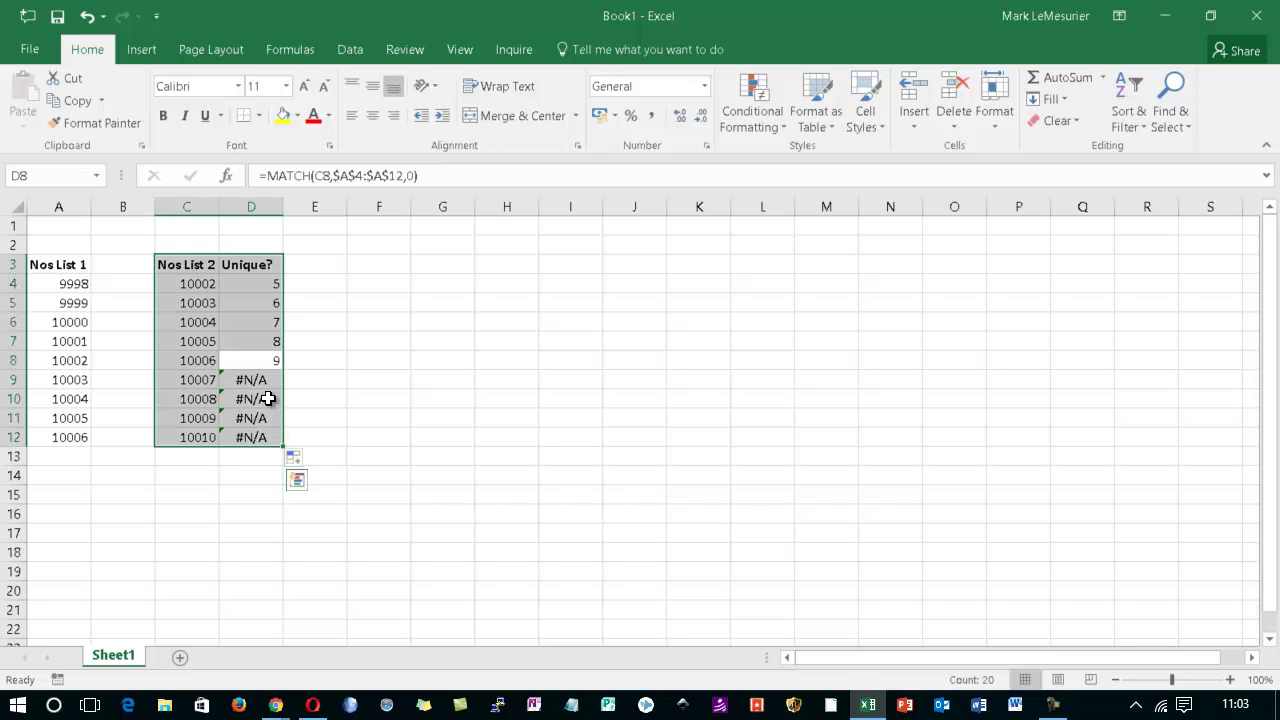
key("ctrl+t")
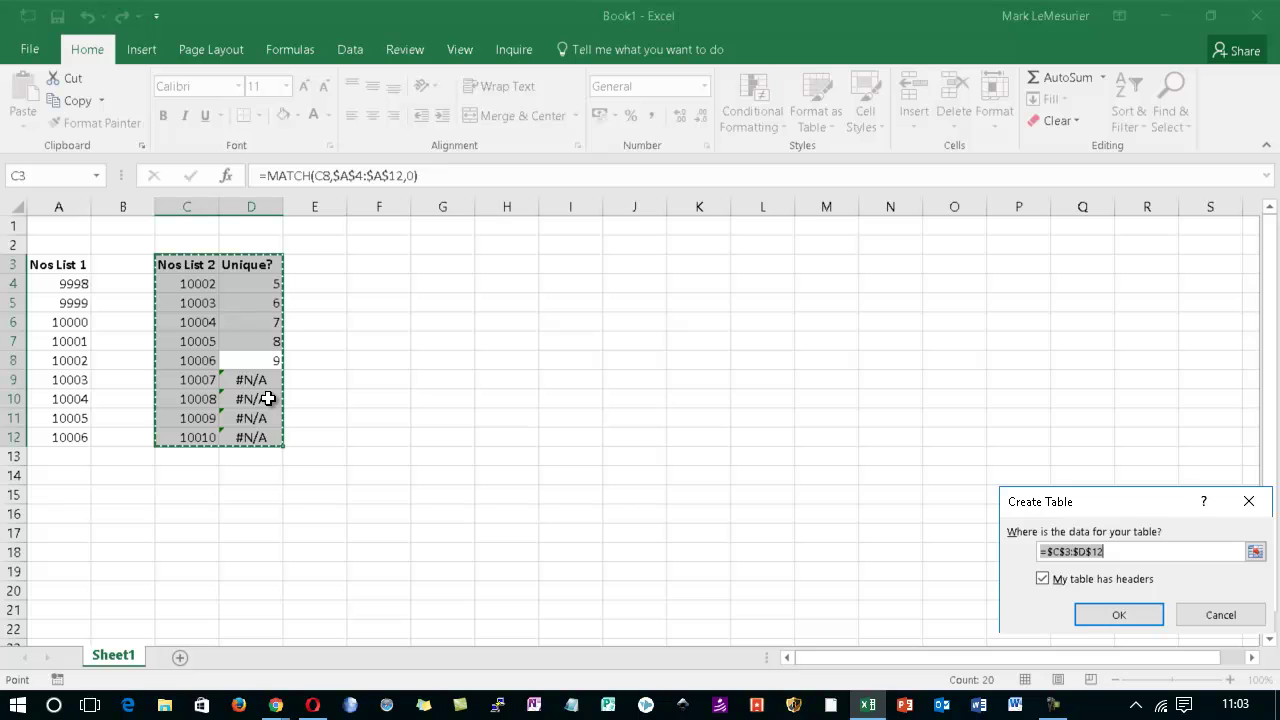
left_click_drag(1092, 502, 421, 265)
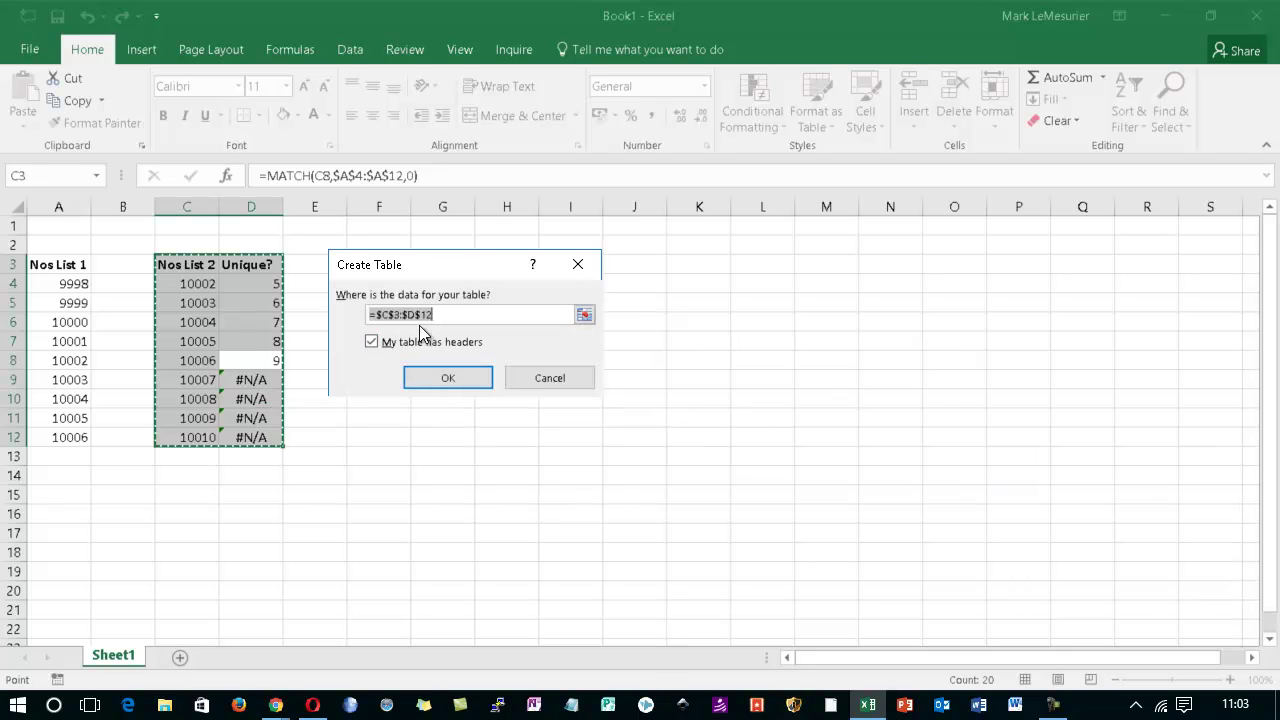
left_click(448, 380)
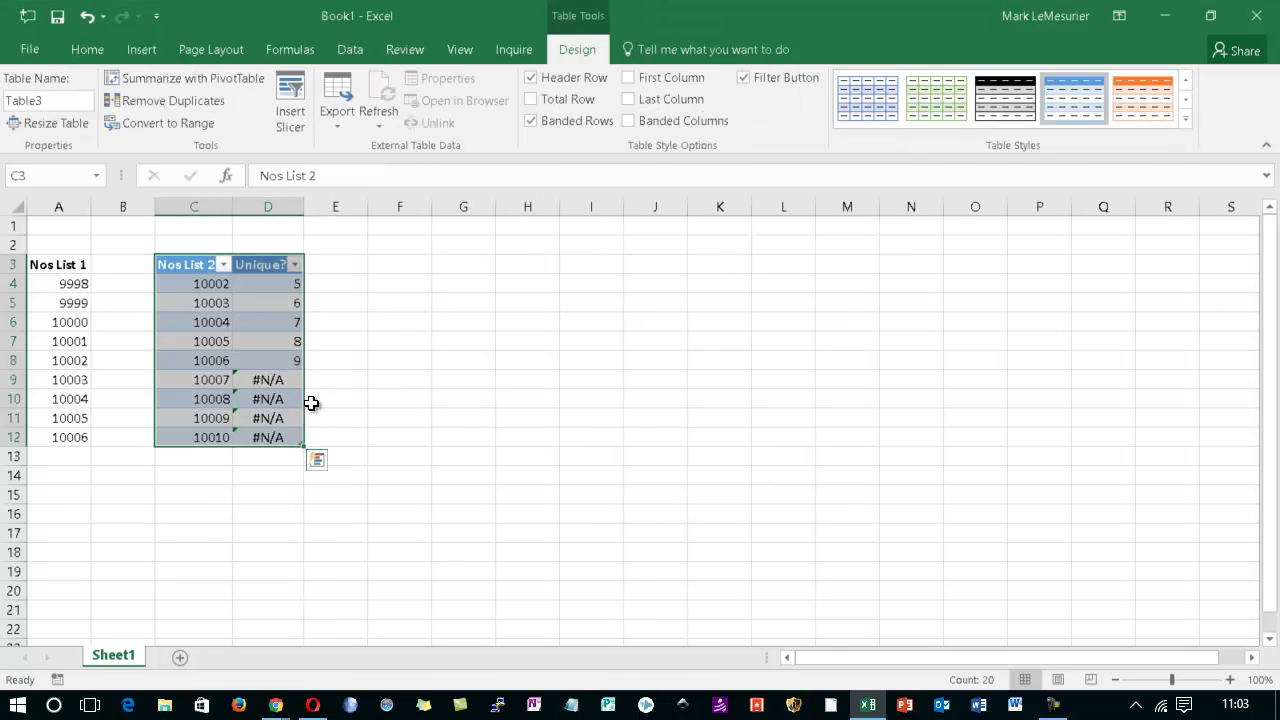
Filter the Unique? column to #N/A only to review the matching Nos List 2 numbers, and clear the filter
left_click(294, 265)
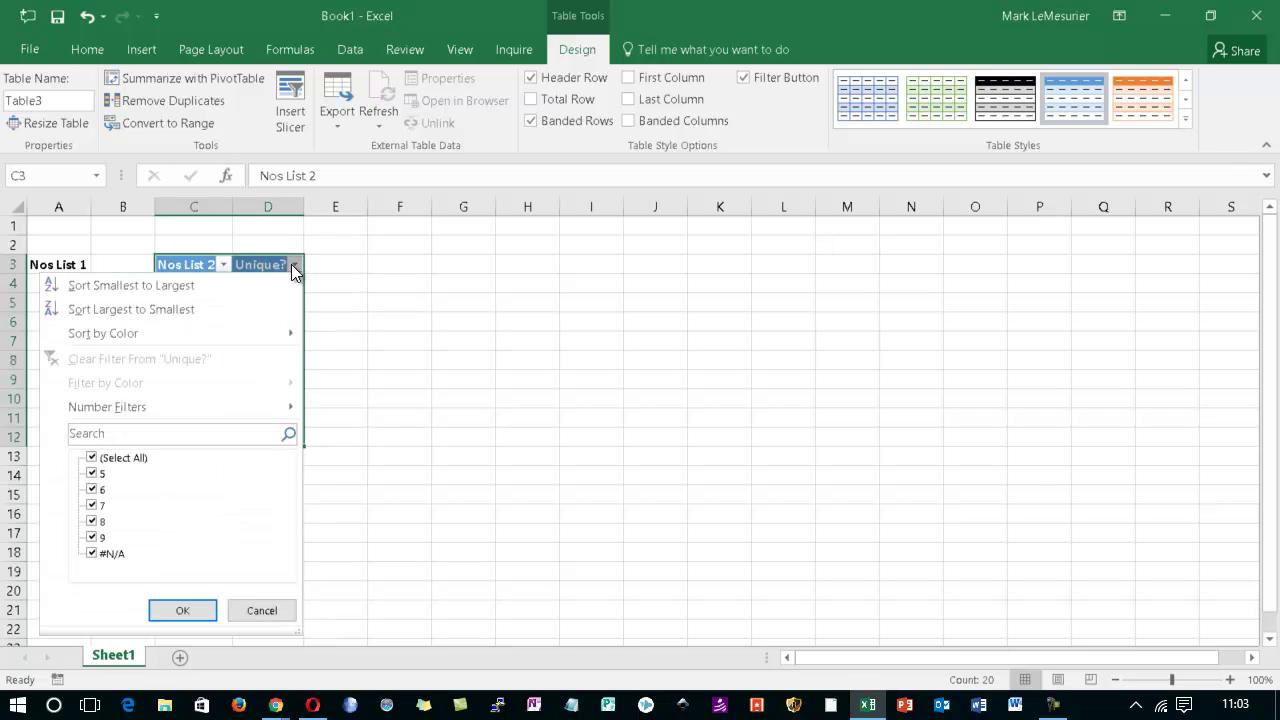
left_click(92, 459)
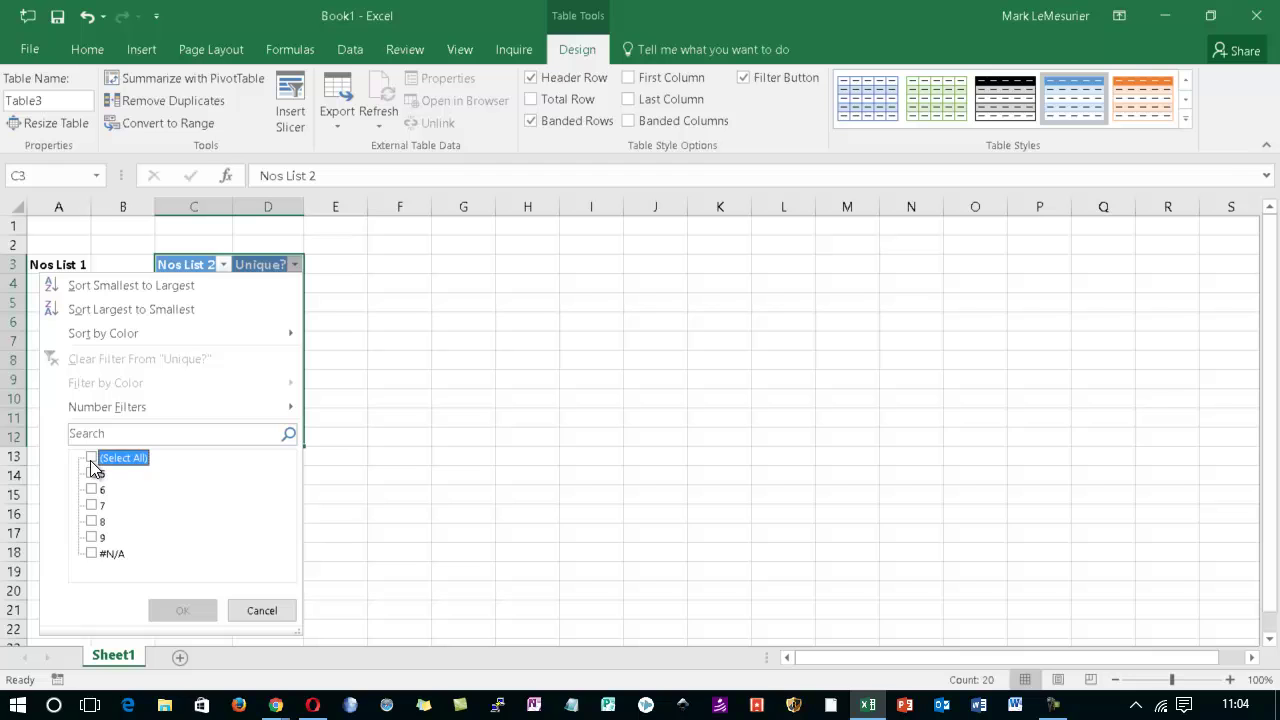
left_click(93, 552)
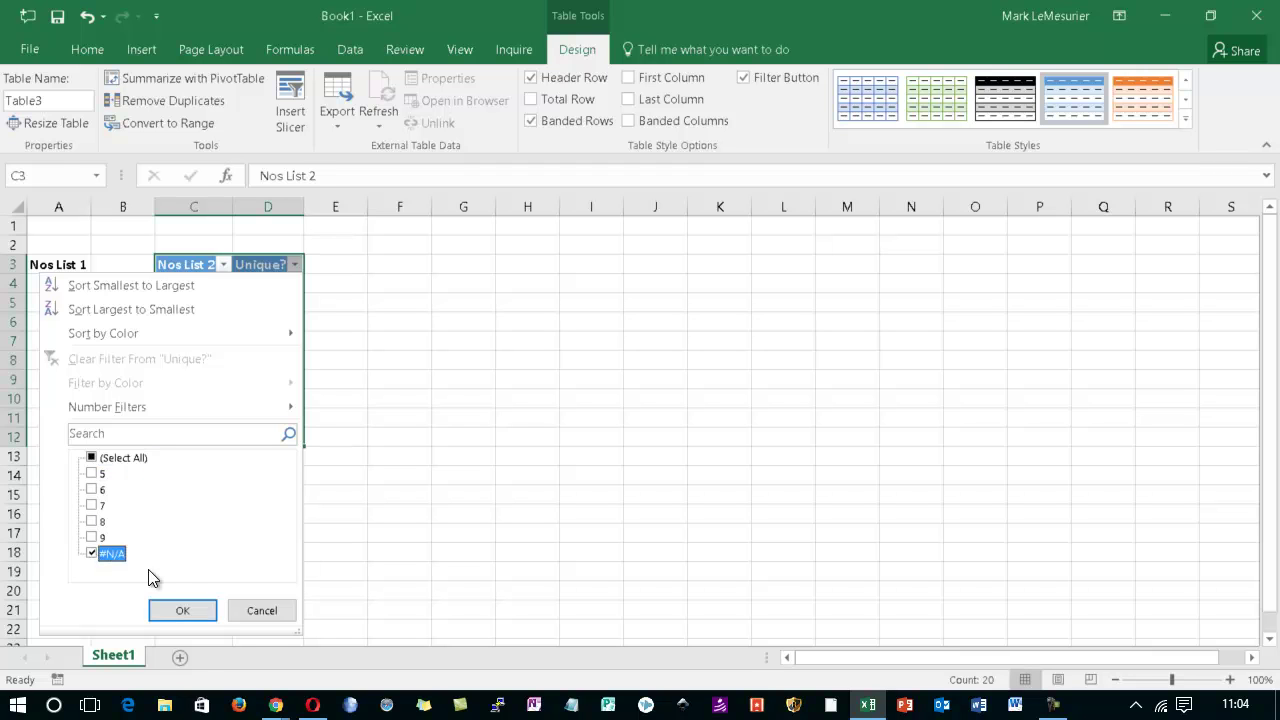
left_click(202, 610)
left_click_drag(194, 280, 190, 341)
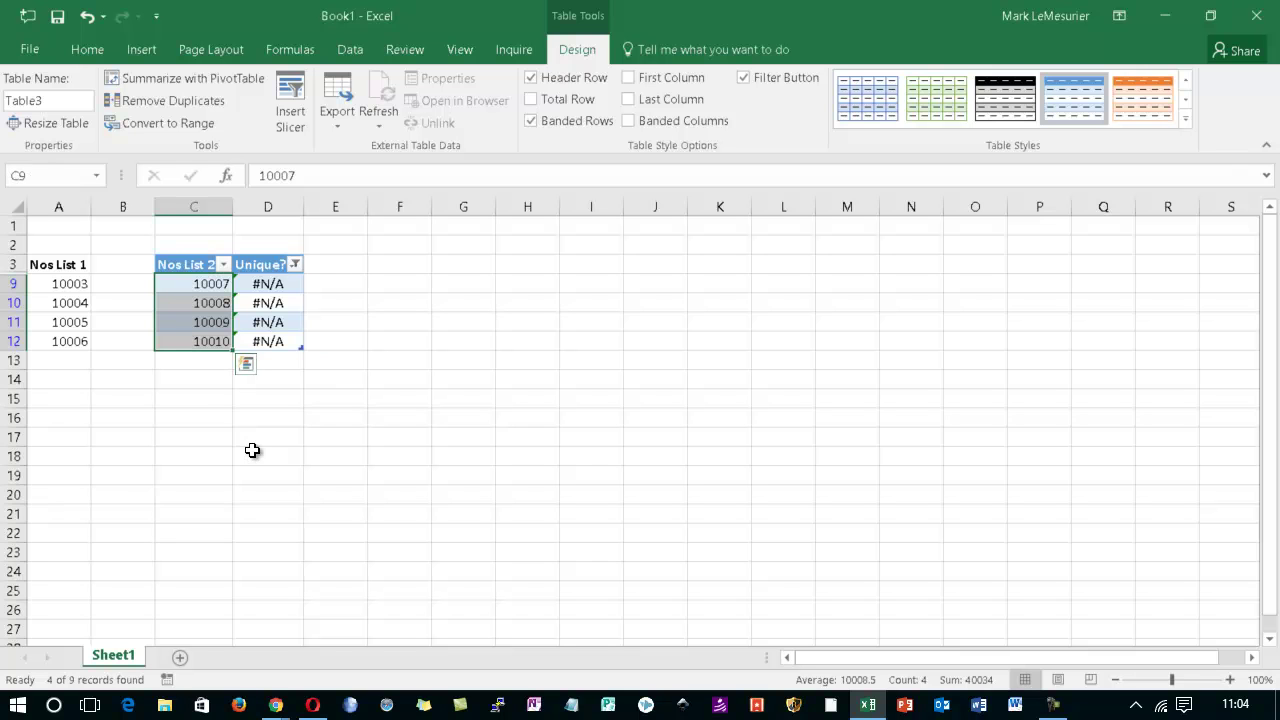
left_click(295, 265)
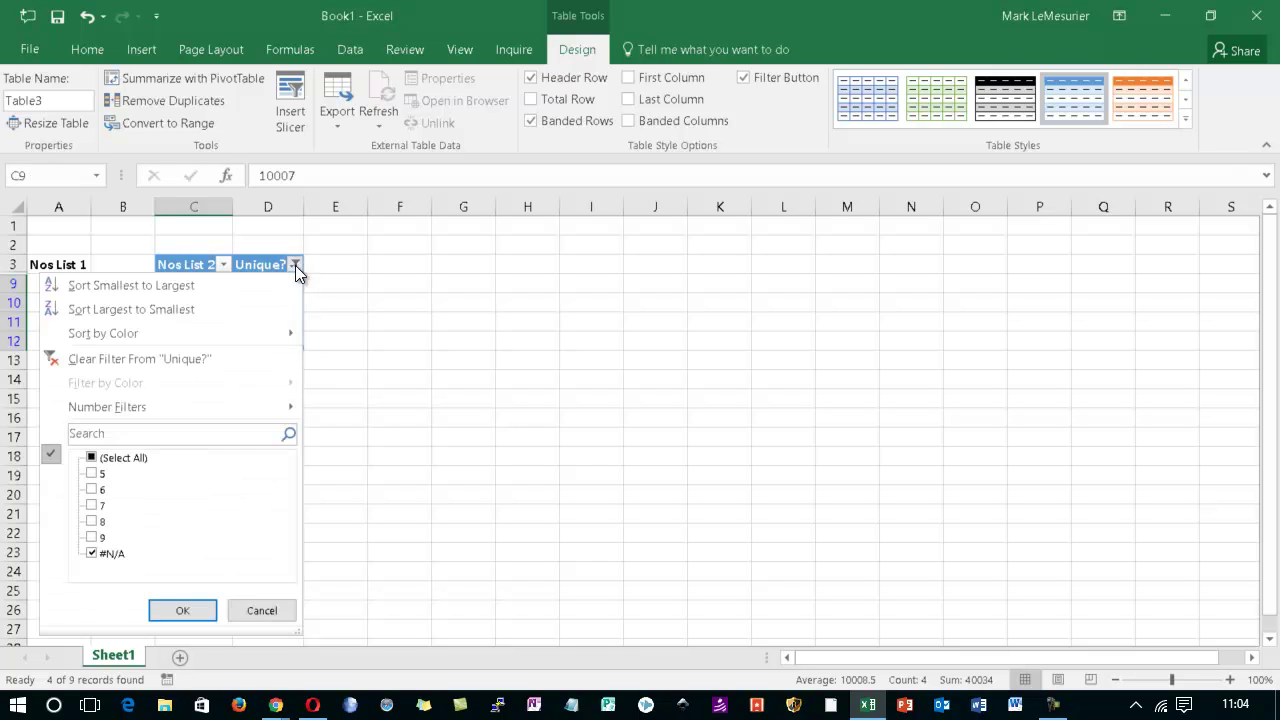
left_click(126, 358)
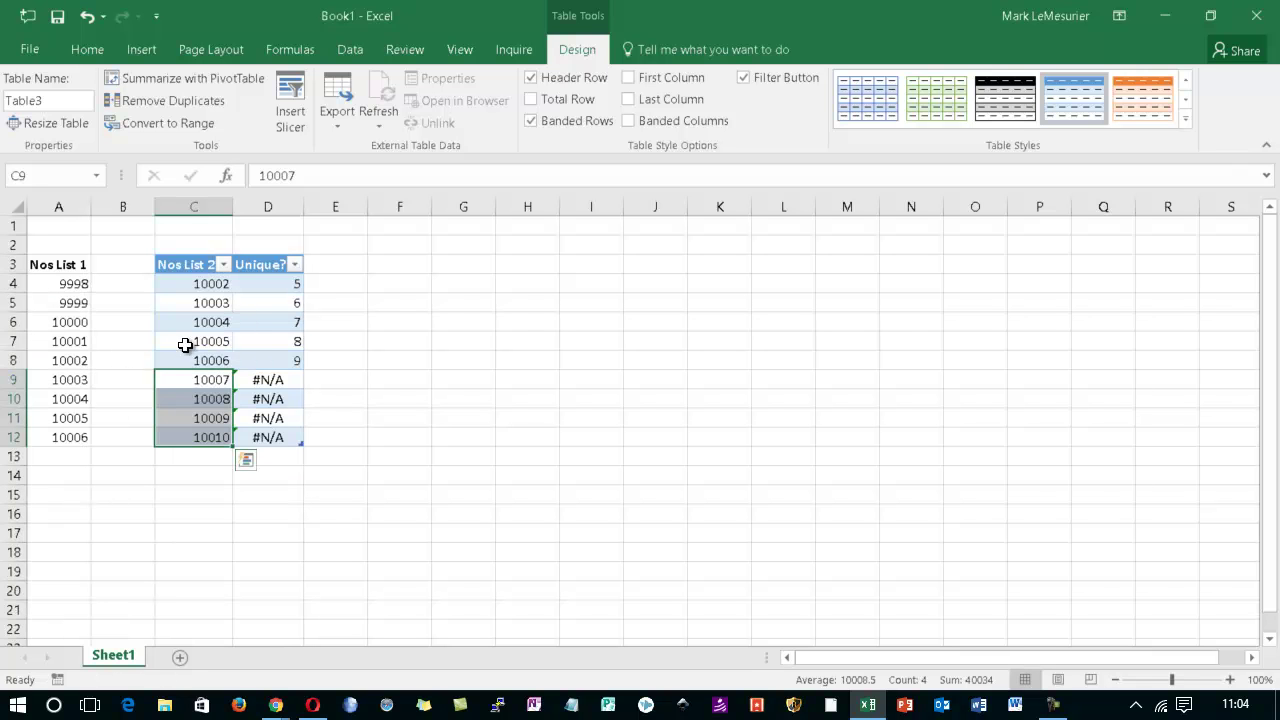
Filter the Unique? column to exclude #N/A to review the Nos List 2 numbers found in both lists, and clear the filter
left_click(296, 264)
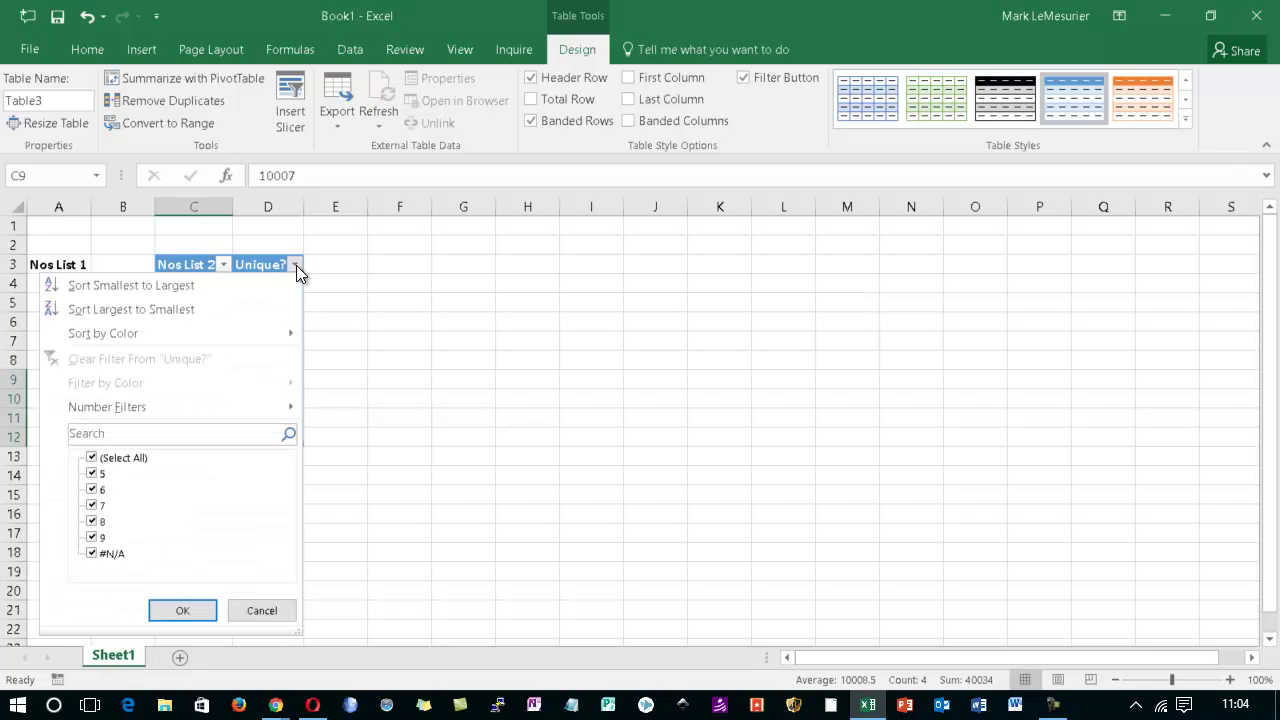
left_click(91, 554)
left_click(186, 609)
left_click_drag(200, 290, 193, 366)
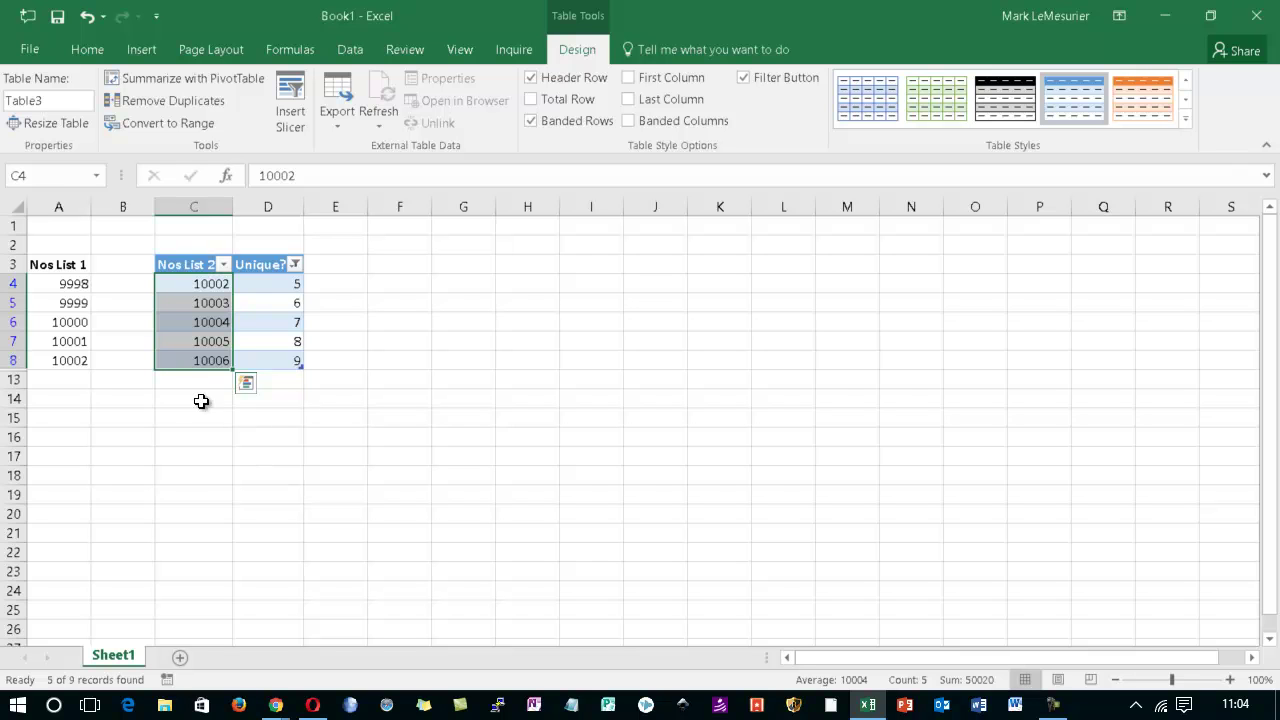
left_click(295, 264)
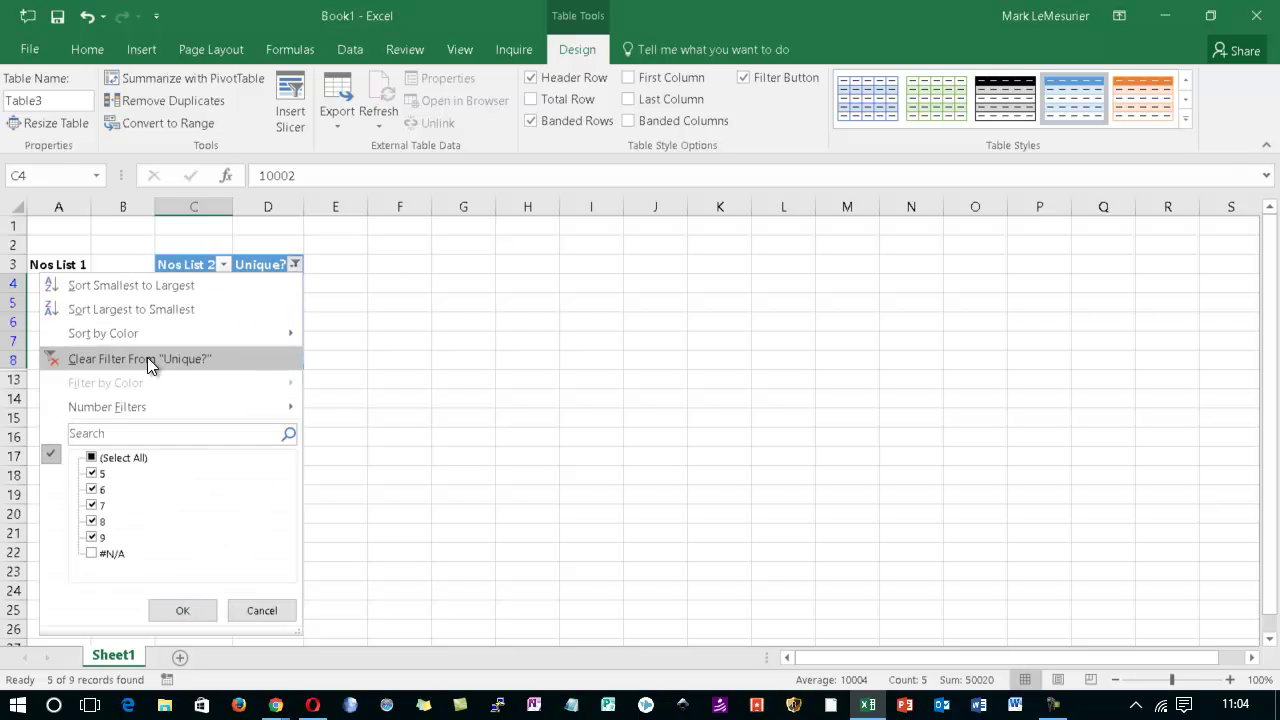
left_click(147, 358)
Filter the Unique? column to #N/A only and copy the Nos List 2 numbers in C9:C12
left_click(295, 264)
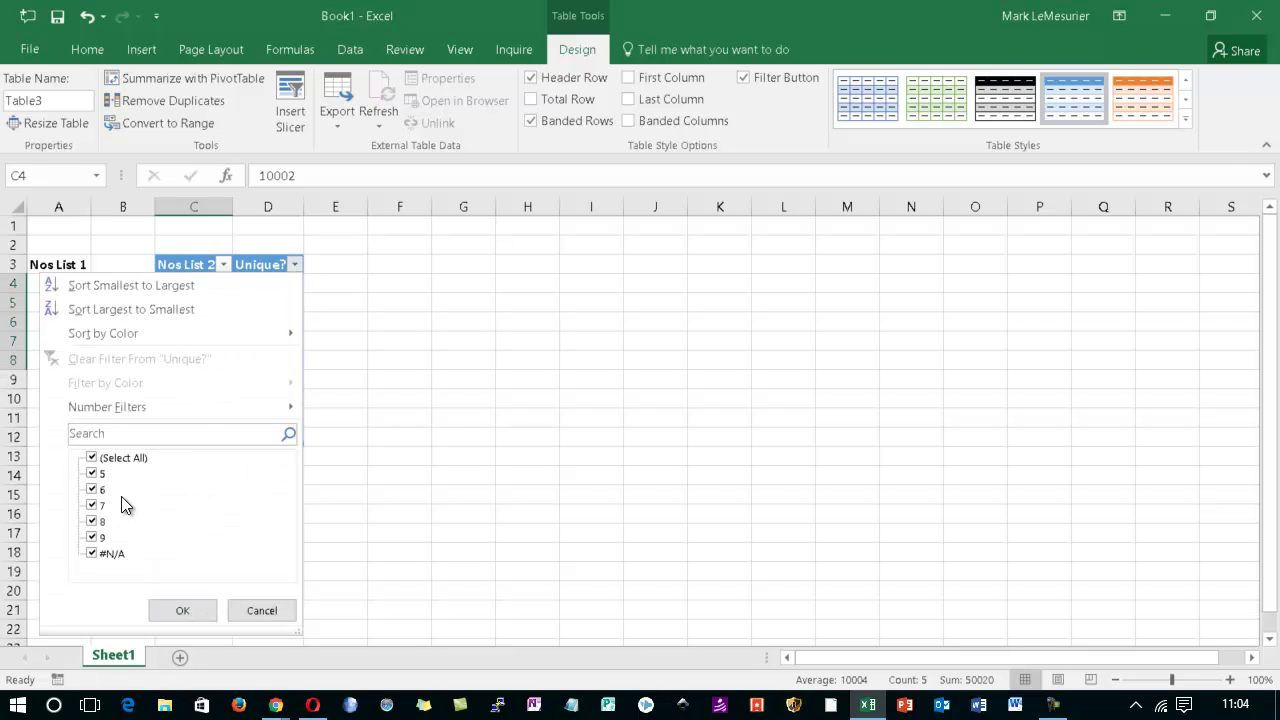
left_click(92, 457)
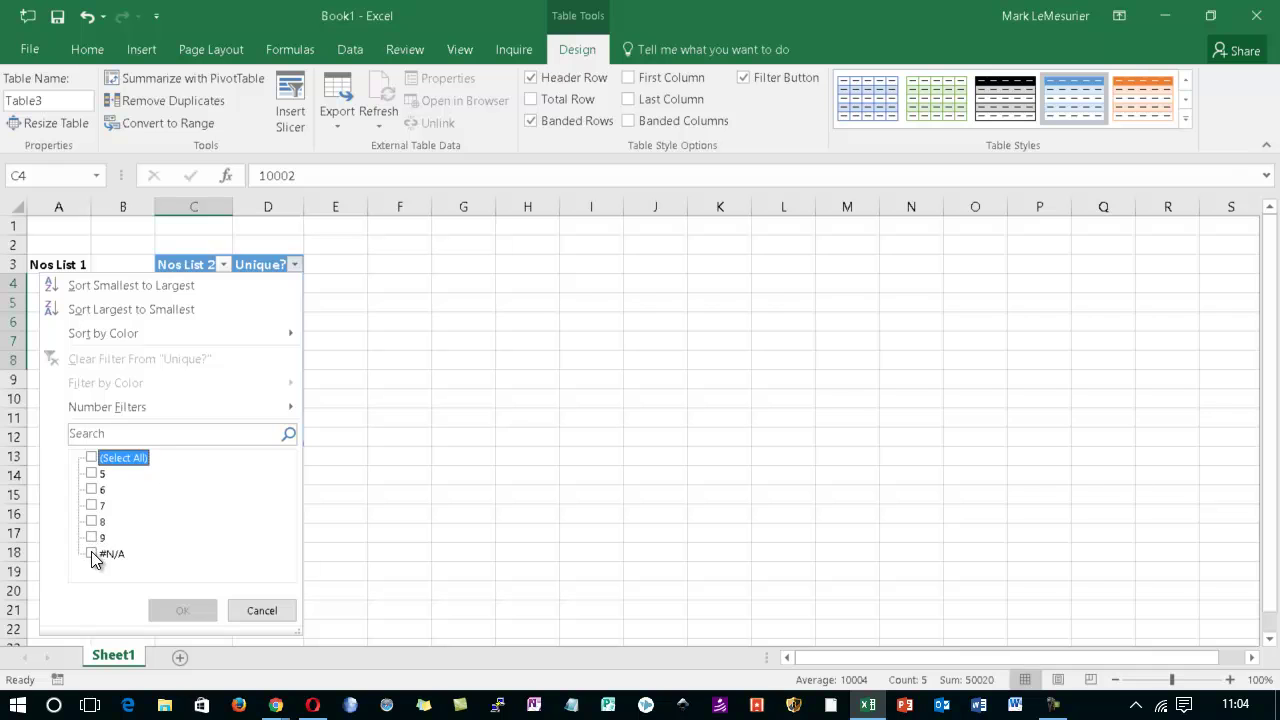
left_click(91, 553)
left_click(182, 610)
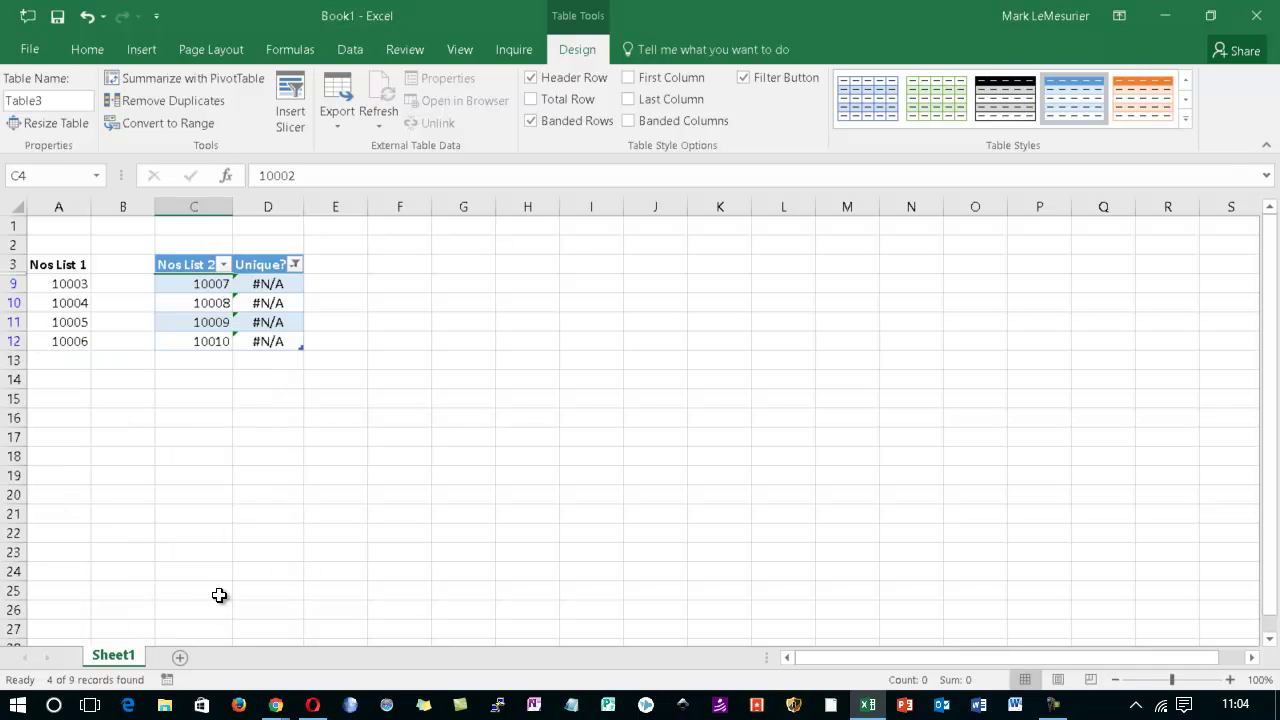
left_click_drag(194, 286, 174, 345)
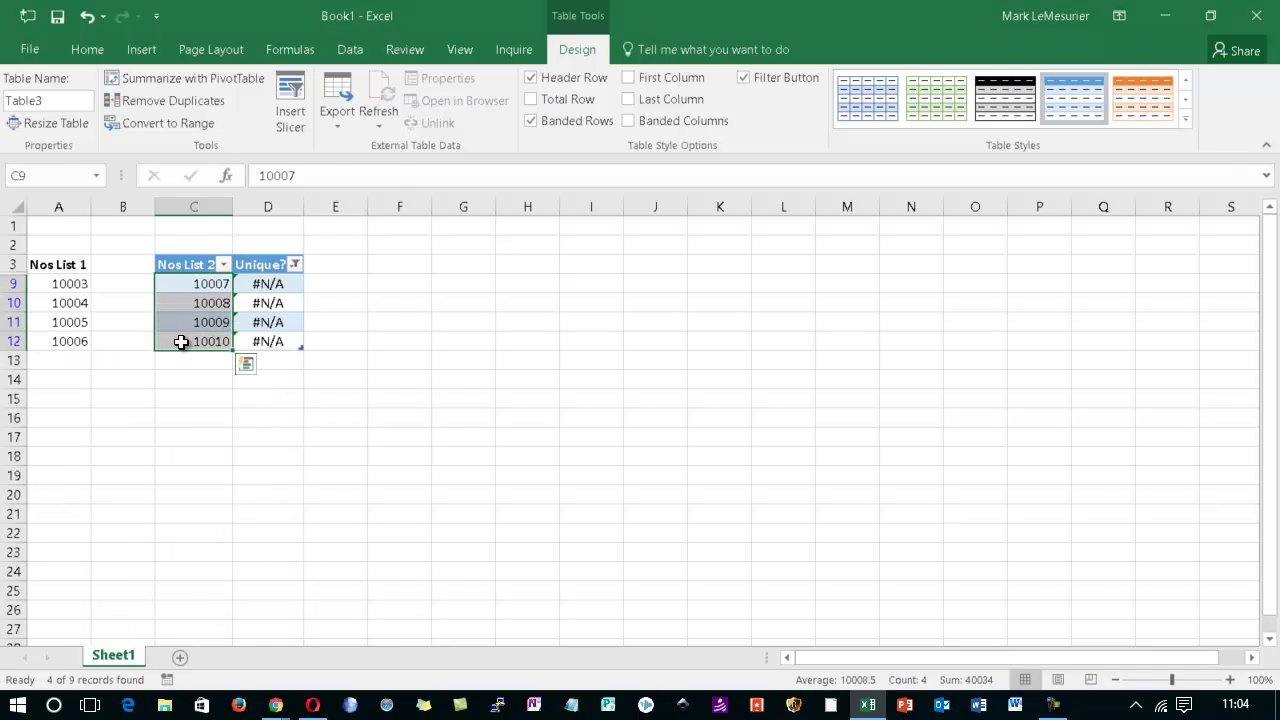
right_click(180, 342)
left_click(225, 258)
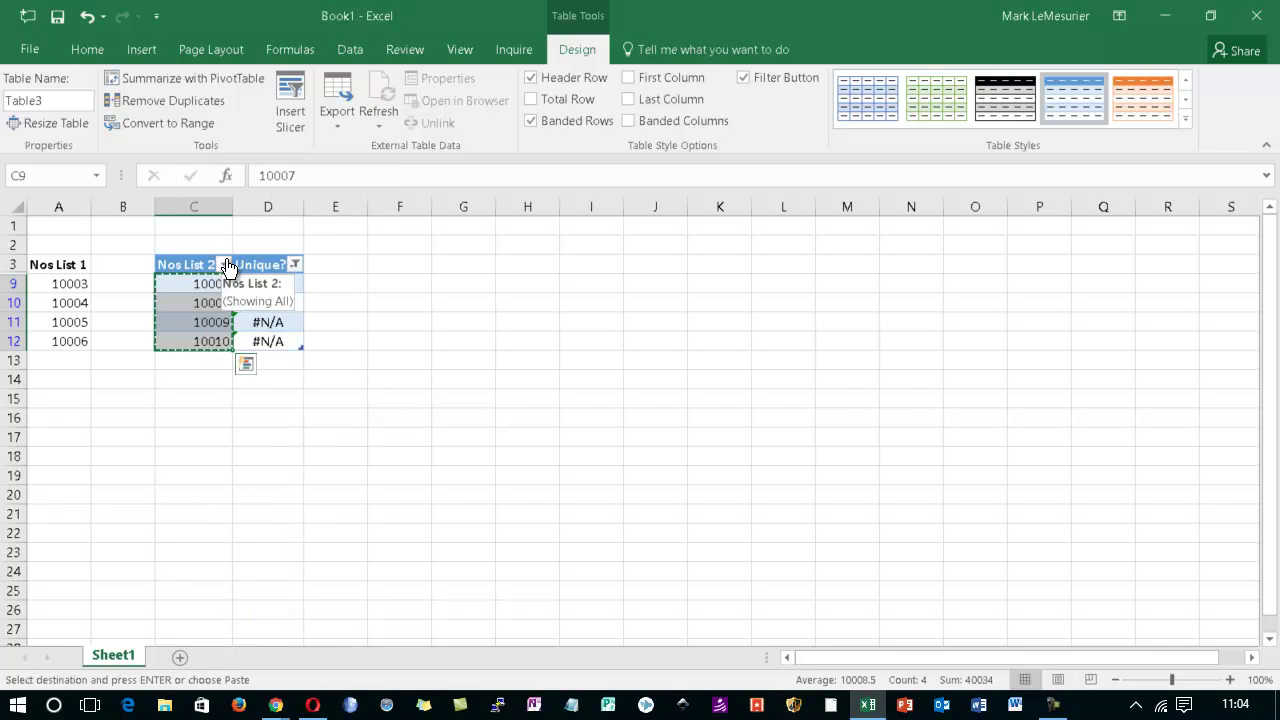
Paste the copied numbers as values only, starting at cell F15, using Paste Special
left_click(402, 394)
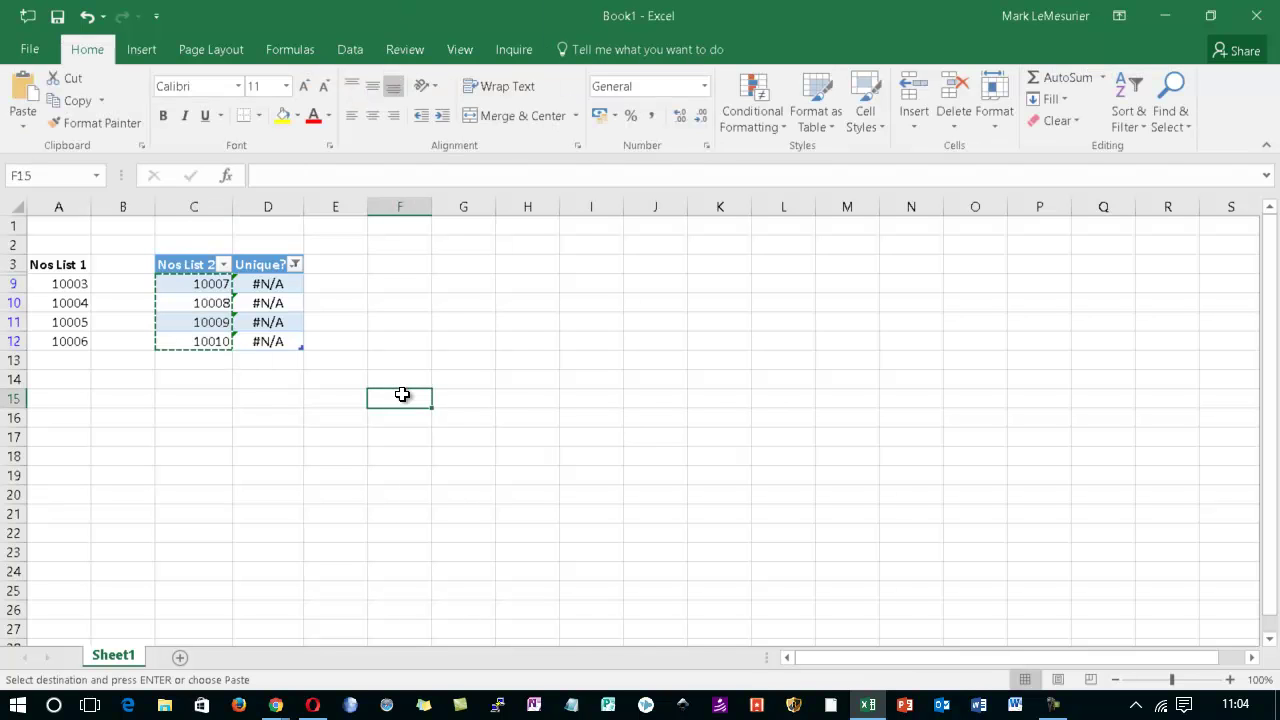
right_click(402, 394)
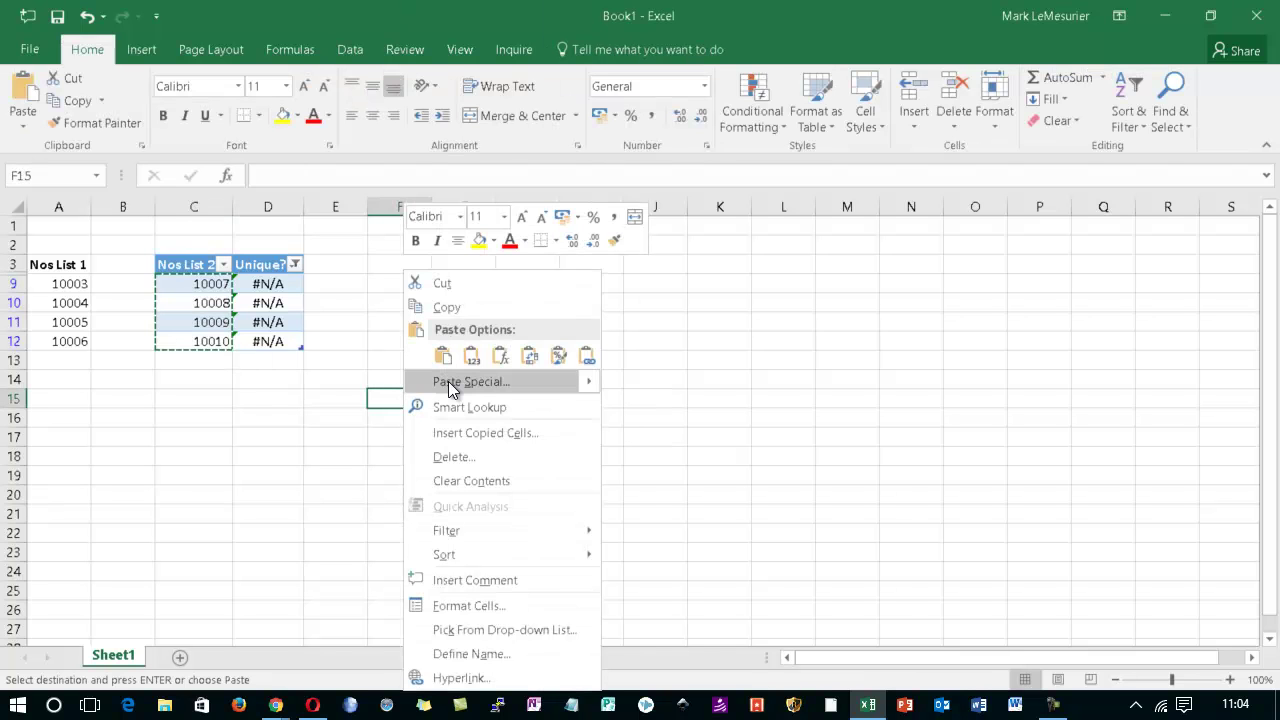
left_click(448, 381)
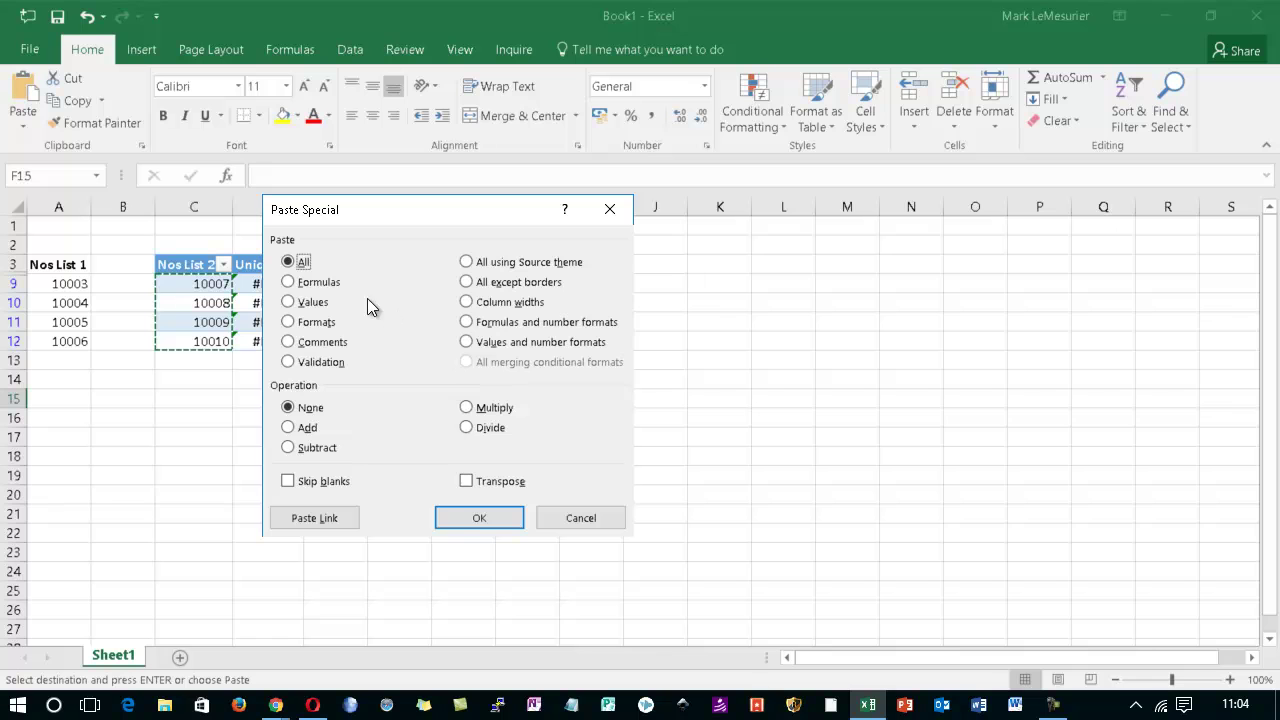
left_click(292, 305)
left_click_drag(391, 208, 601, 180)
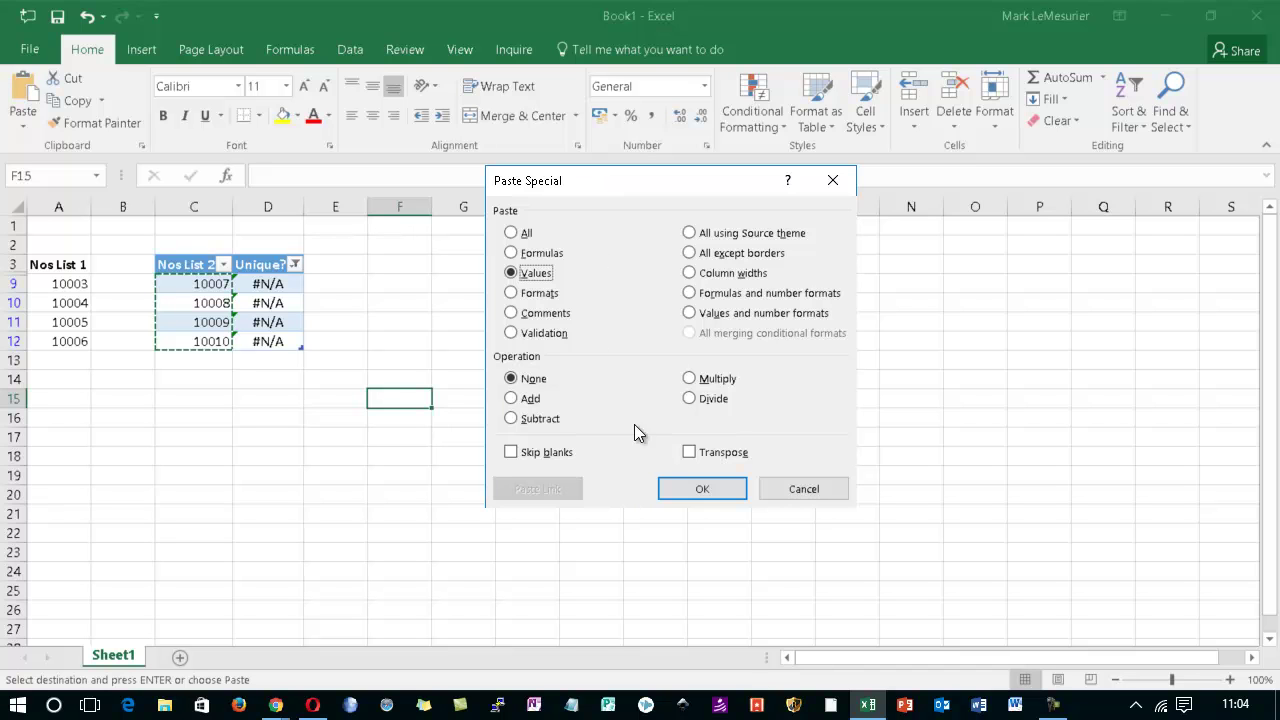
left_click(700, 489)
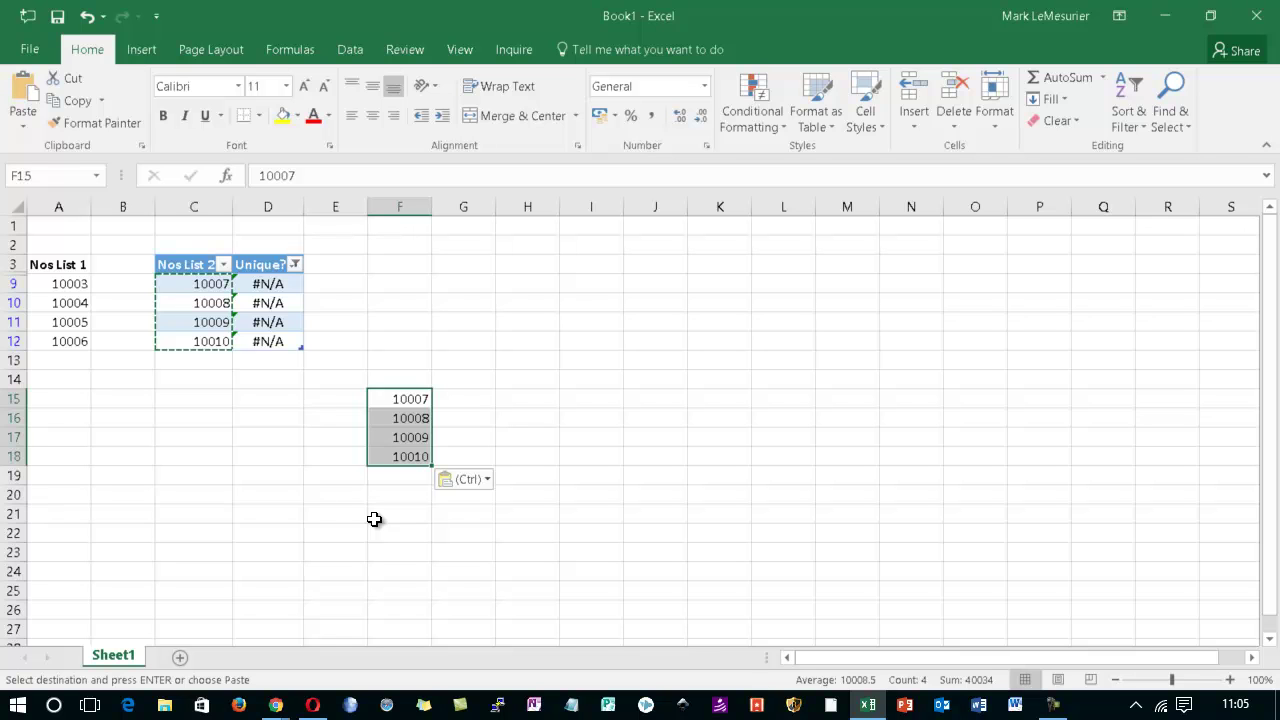
Clear the Unique? column's filter and convert the Nos List 1 range A3:A12 into a table with headers
left_click(295, 264)
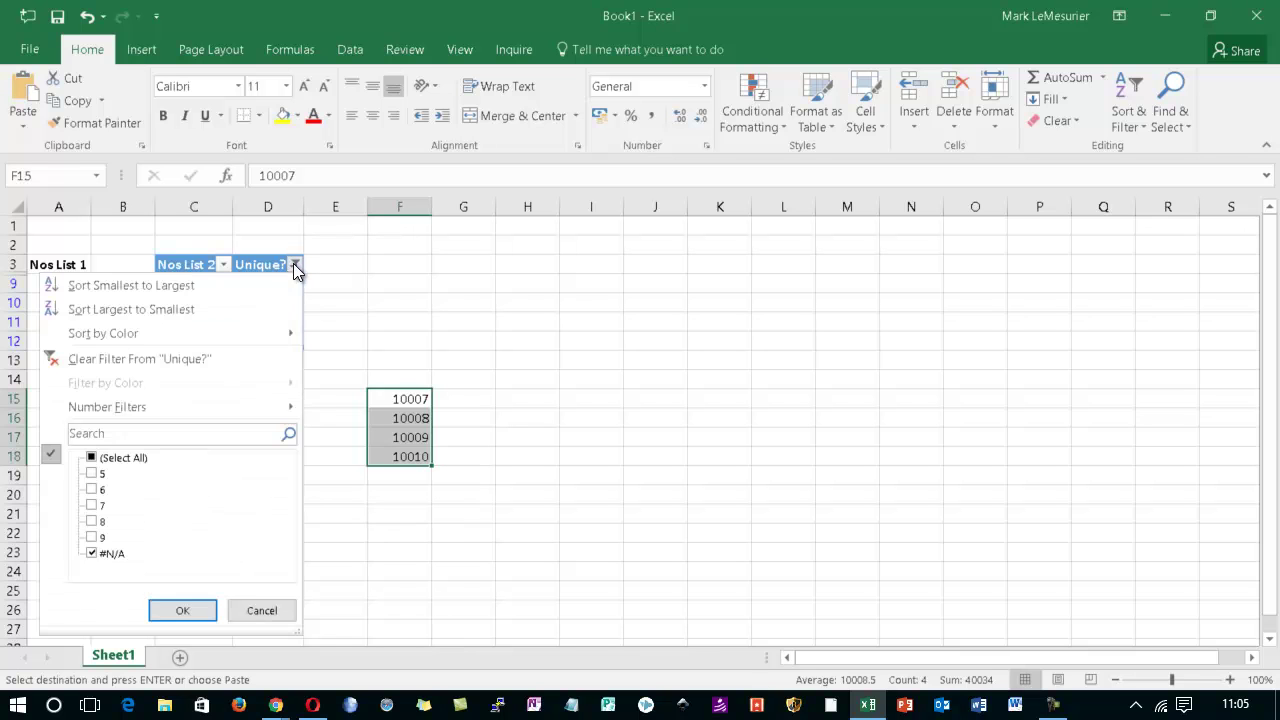
left_click(87, 358)
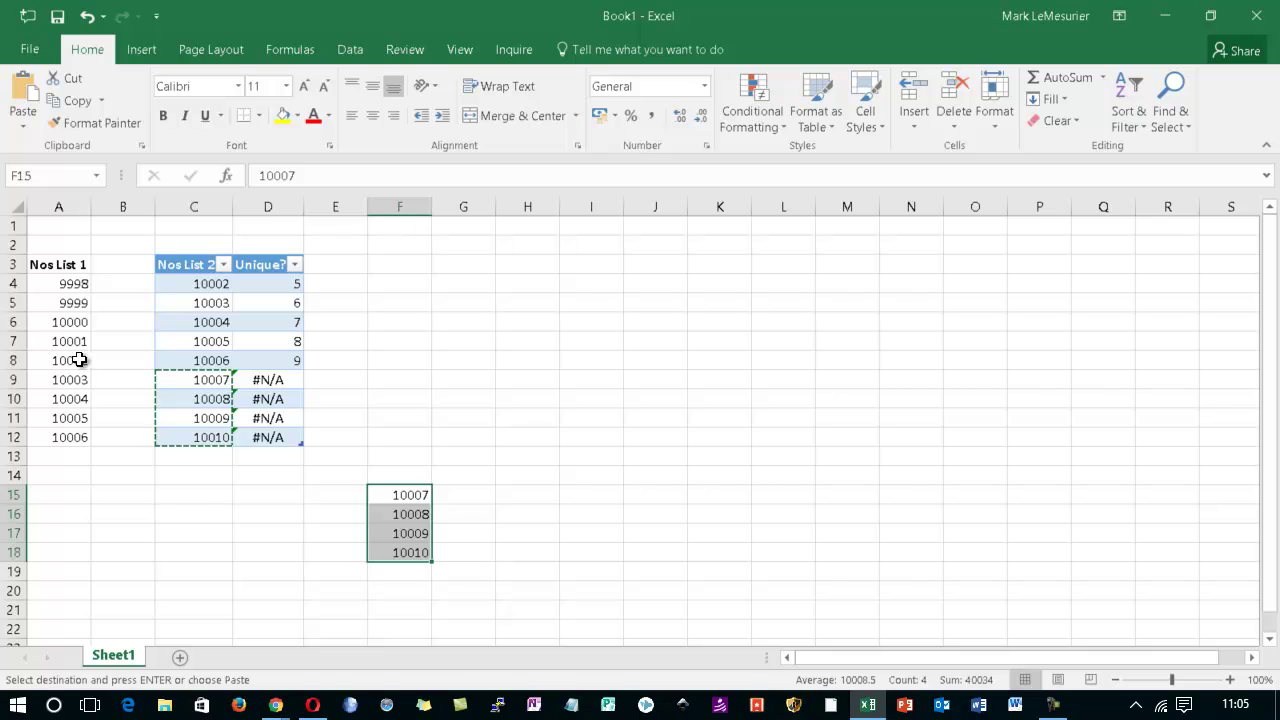
left_click(63, 296)
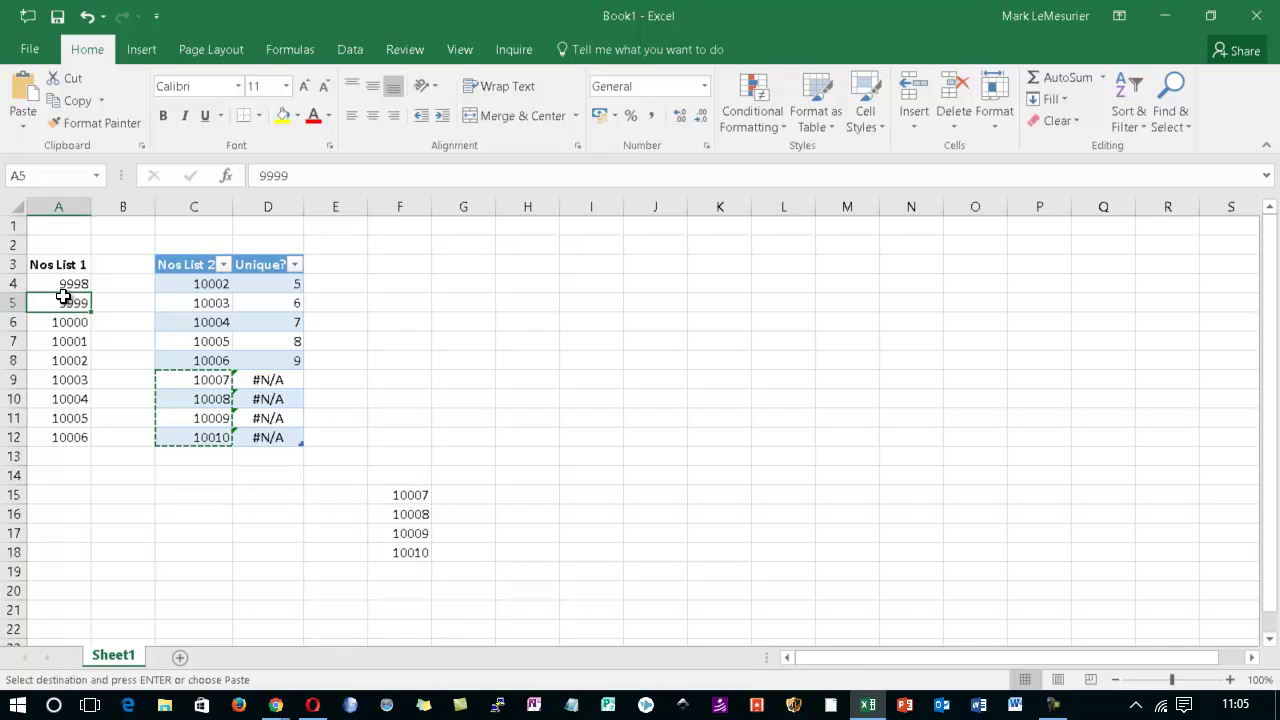
key("ctrl+a")
key("ctrl+t")
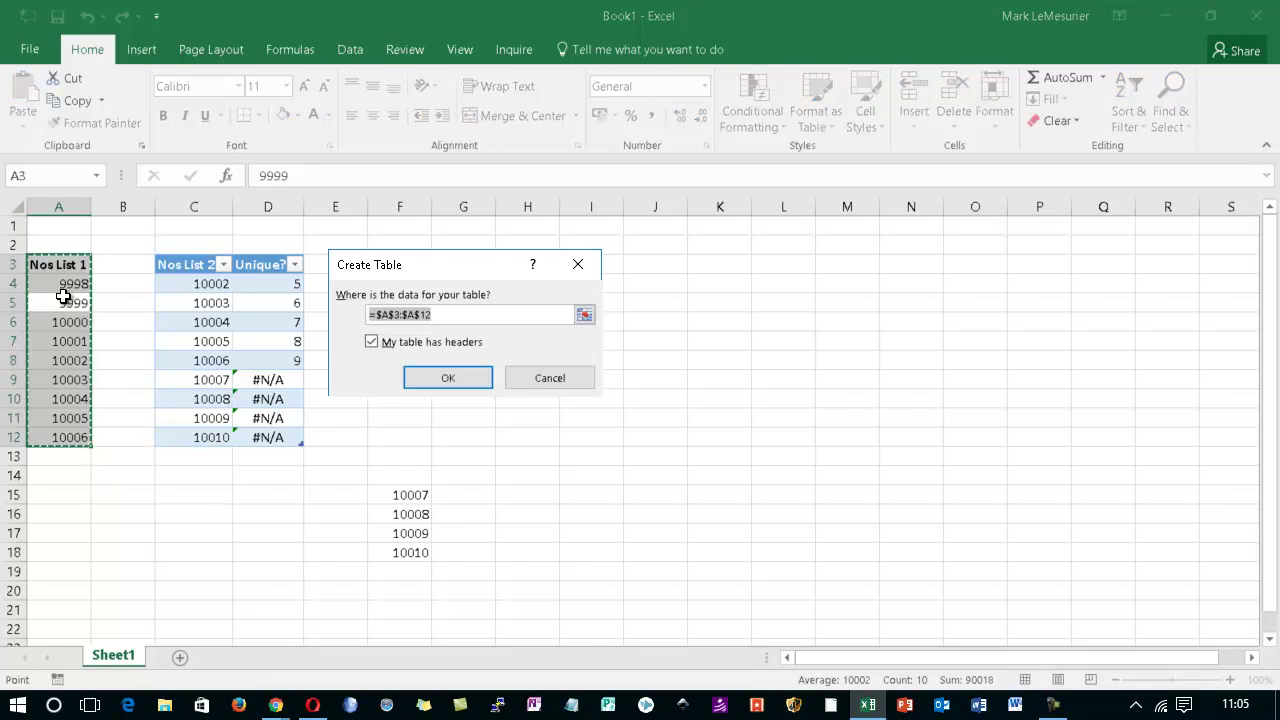
key("Return")
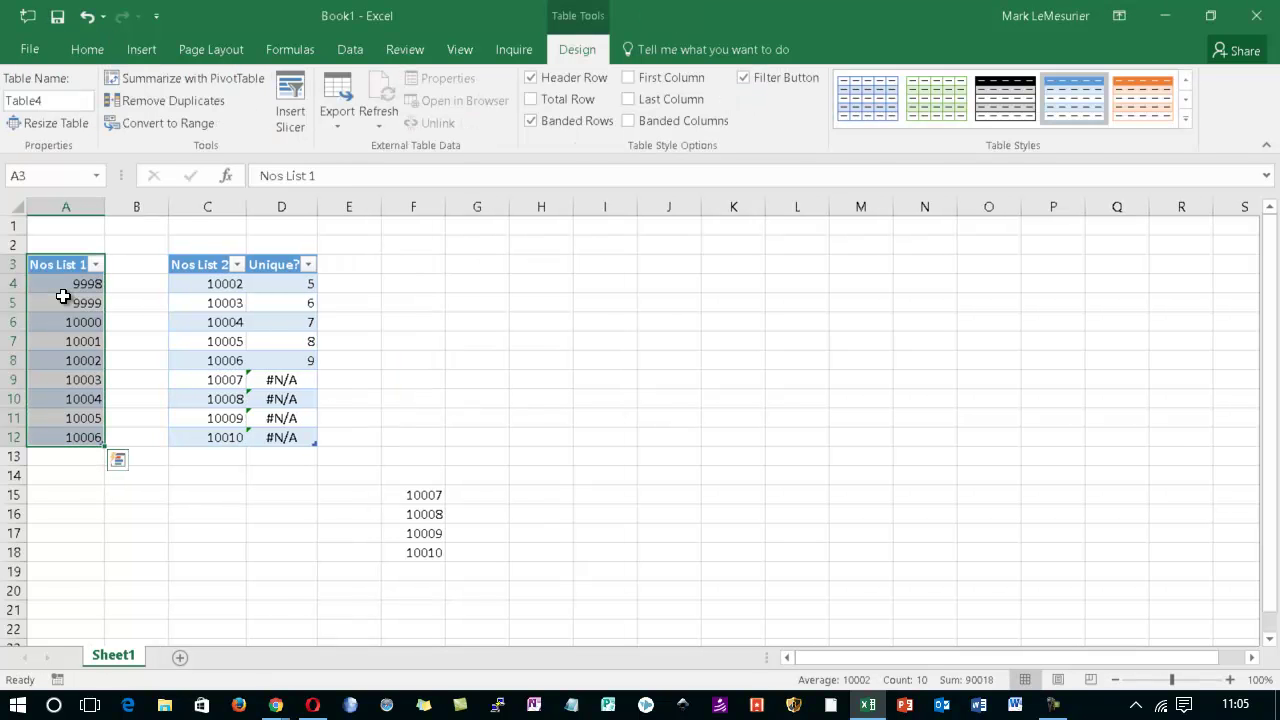
Add the number 101 as a new row directly below the Nos List 1 table, in A13
left_click(68, 456)
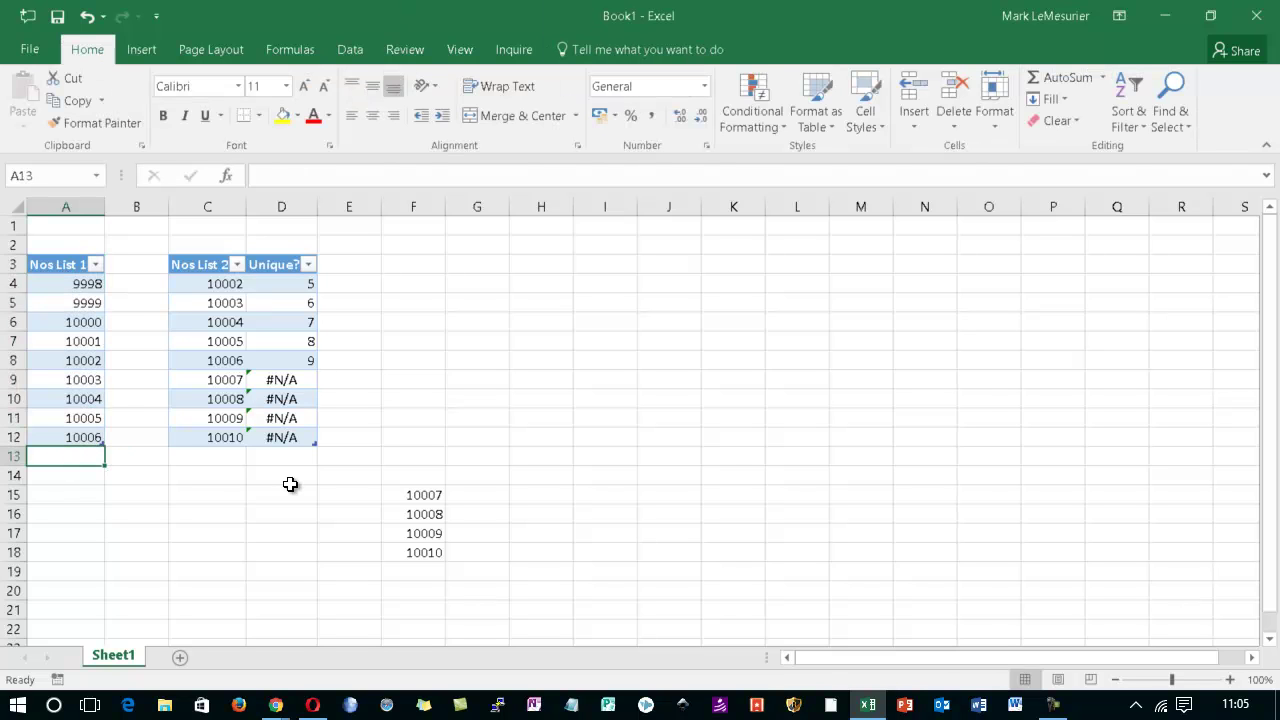
type("101")
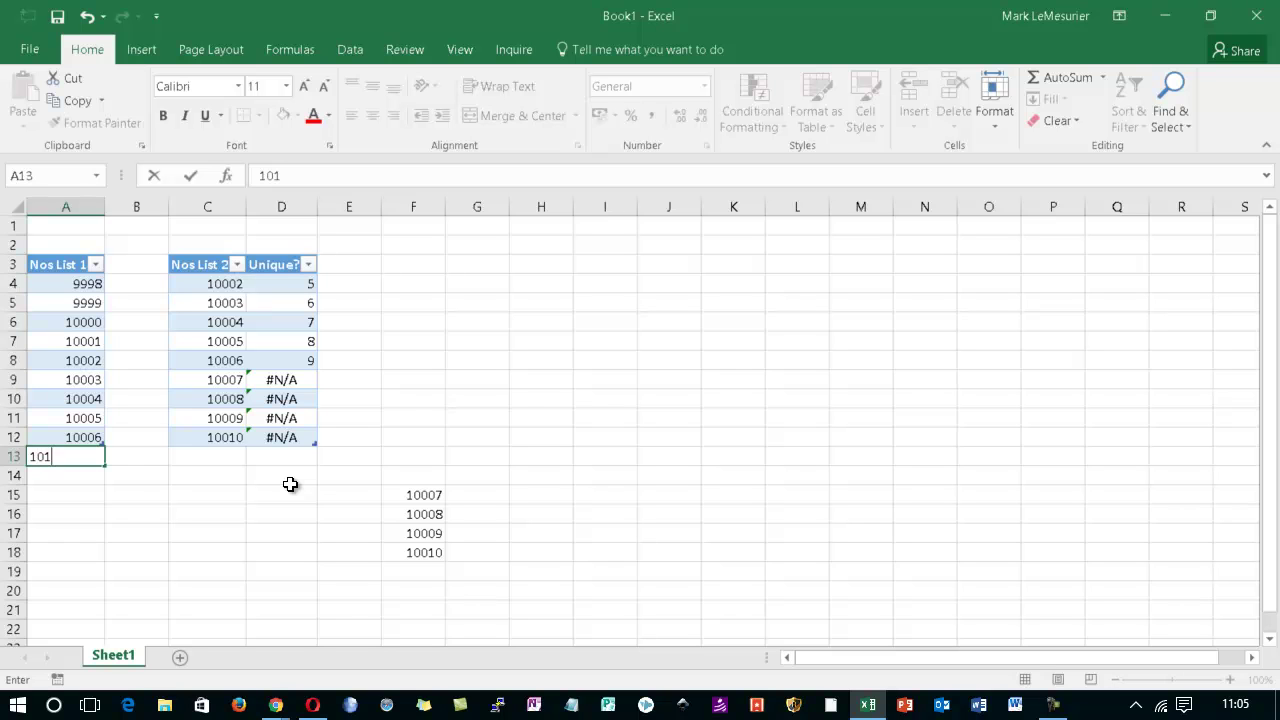
key("Return")
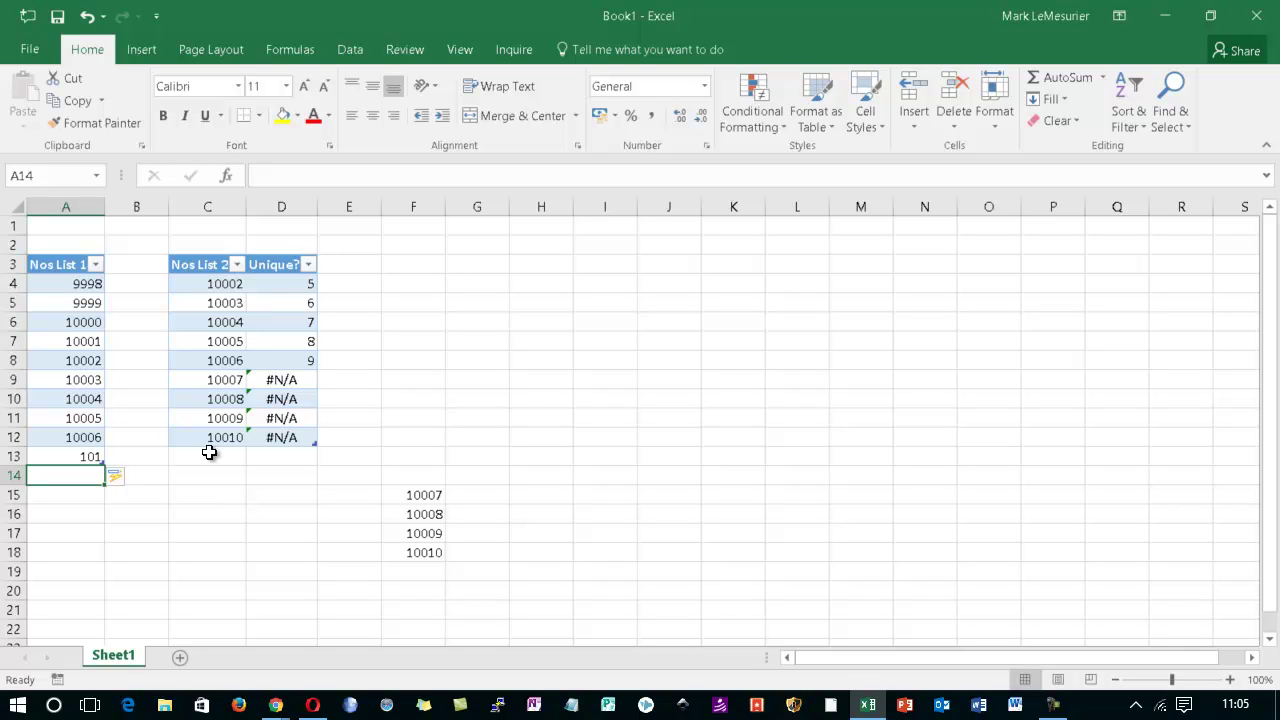
Add the numbers 101 and 102 as new rows below the Nos List 2 table, in C13 and C14
left_click(209, 452)
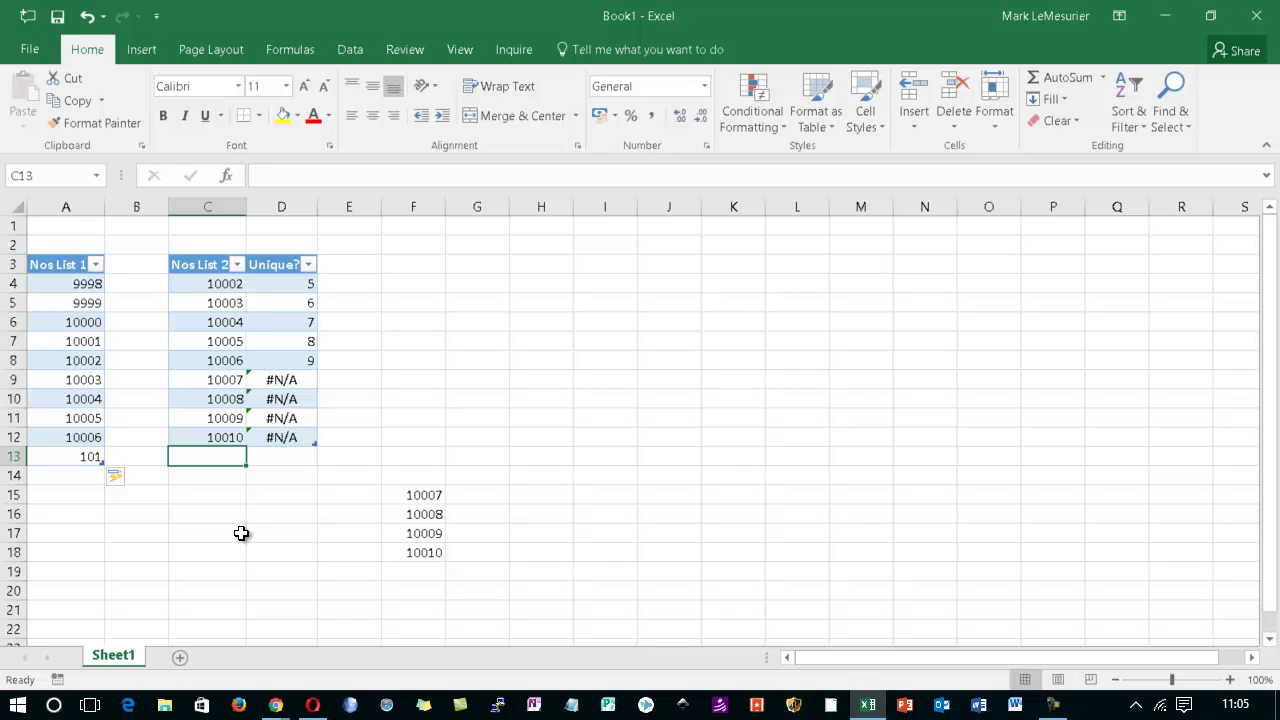
type("101")
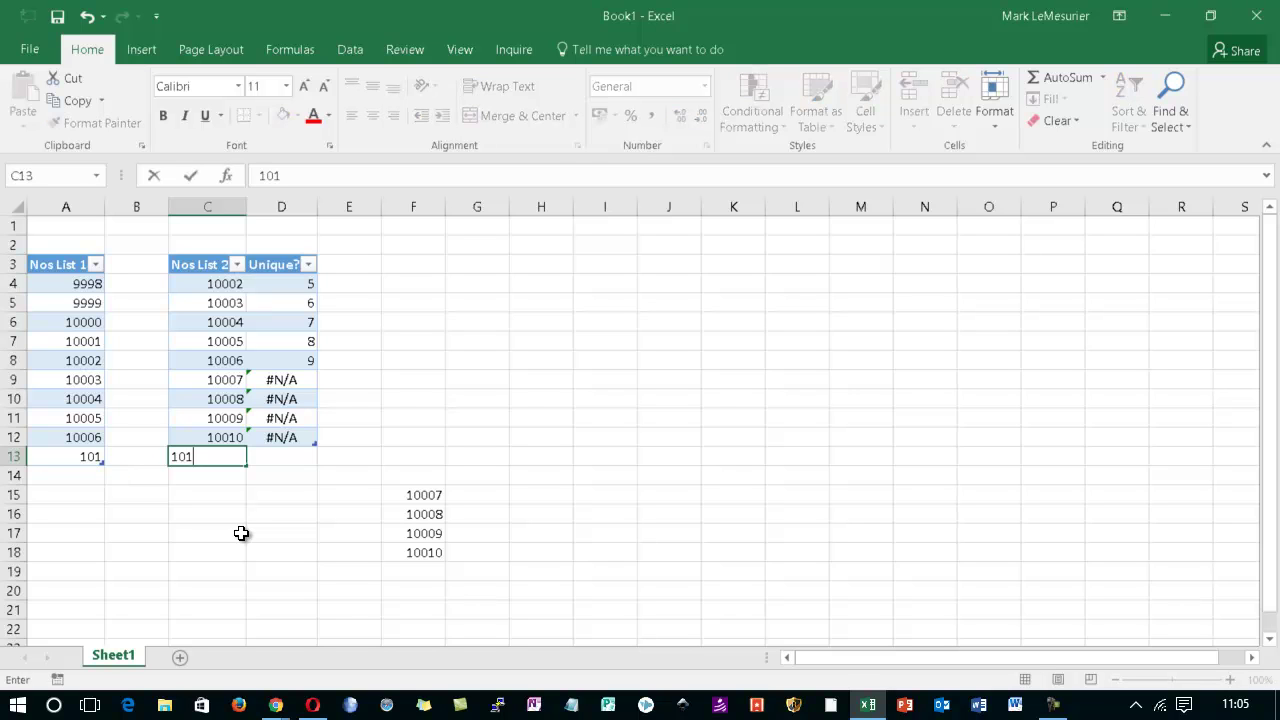
key("Return")
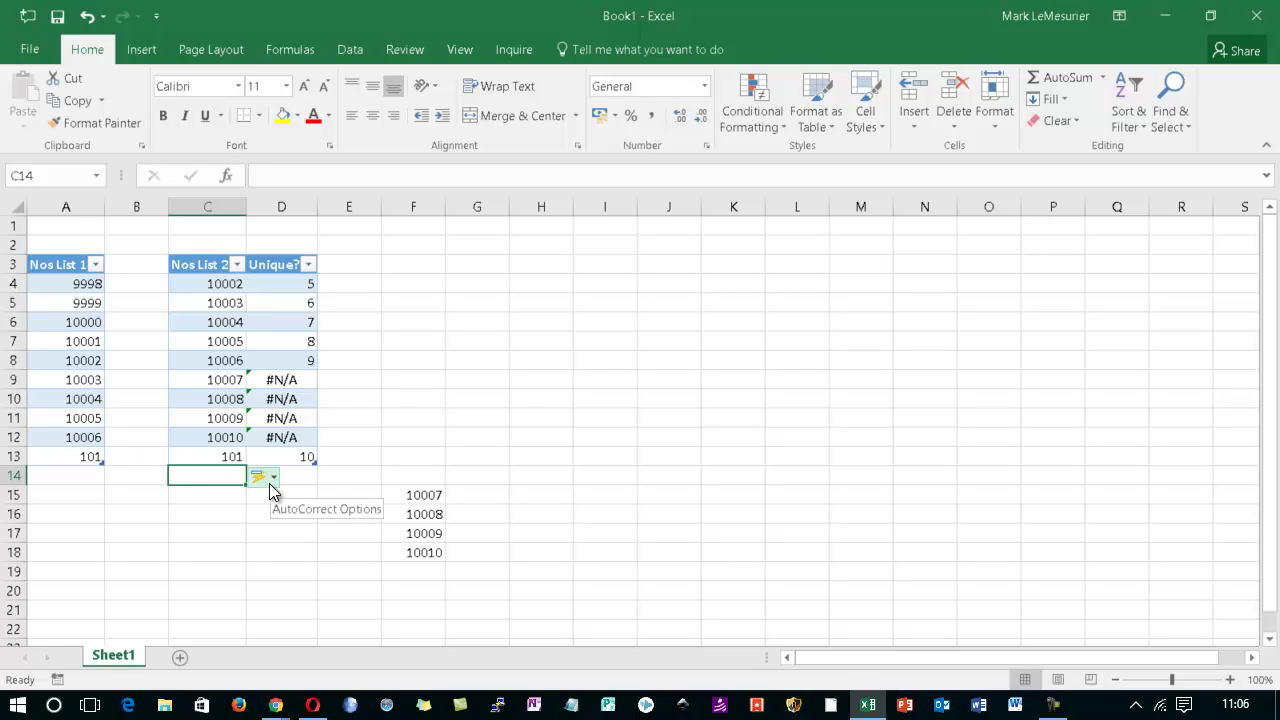
type("102")
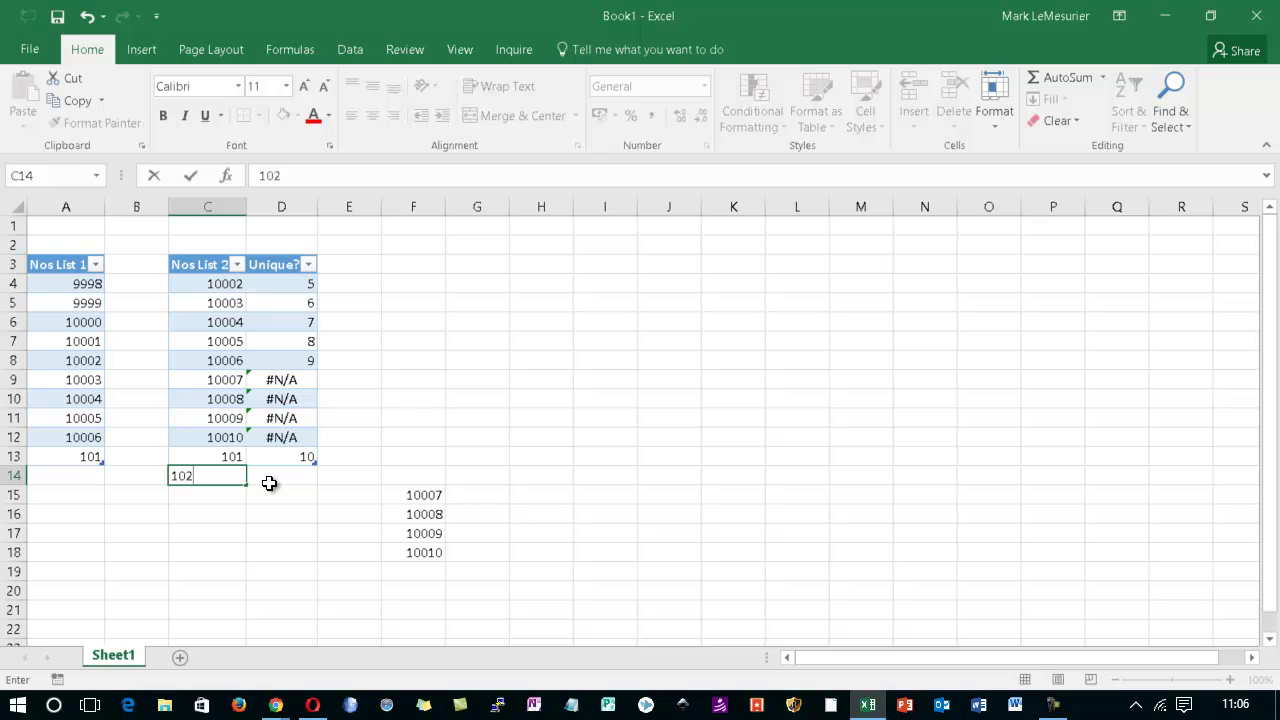
key("Return")
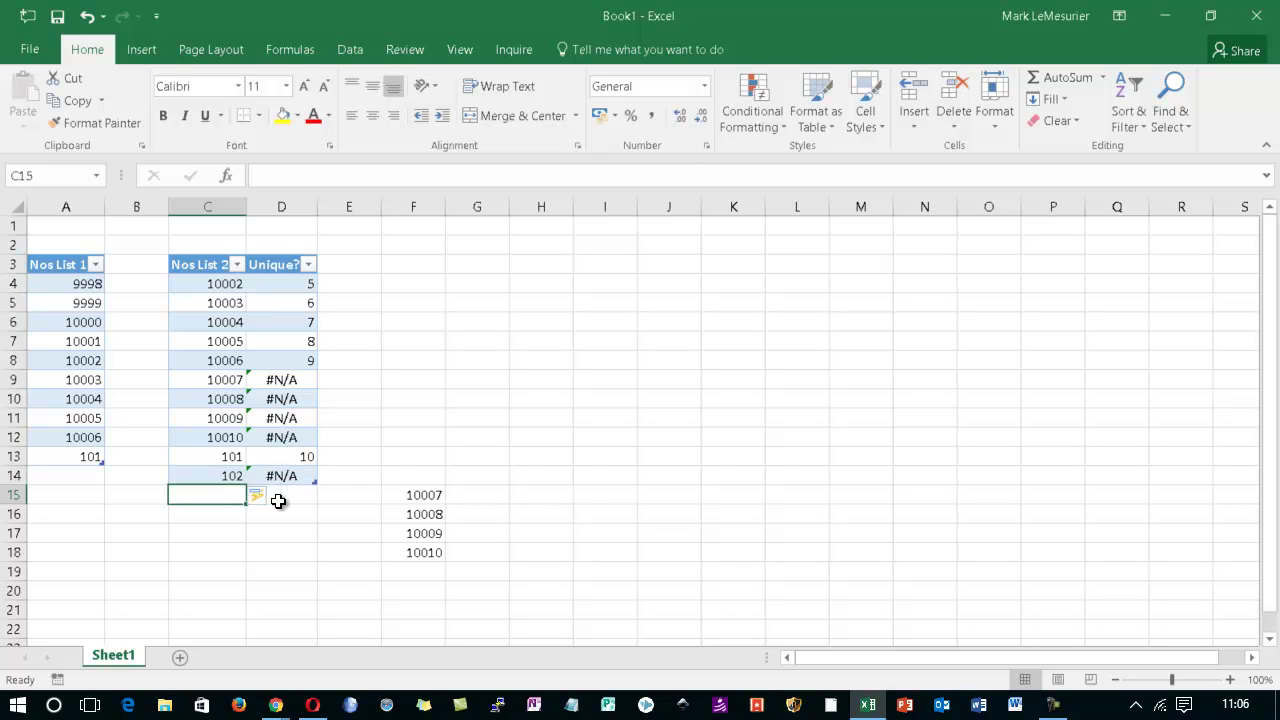